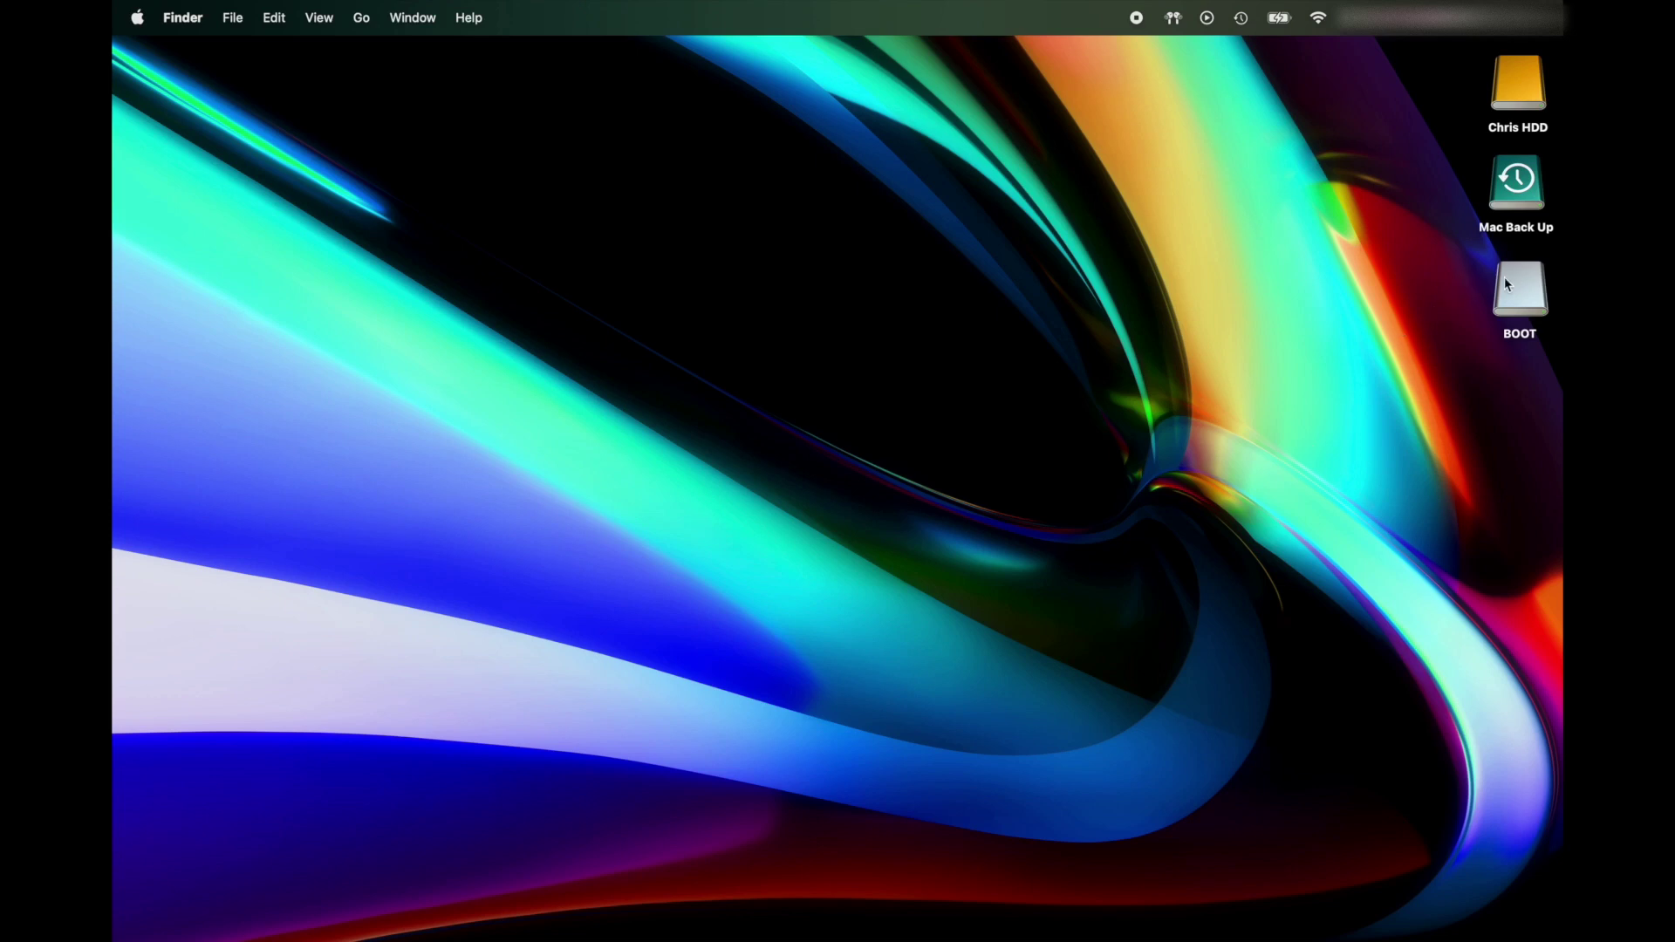
Open and close Chris HDD and the Mac Back Up backups to check their contents.
{"action": "left_click", "coordinate": [1540, 110]}
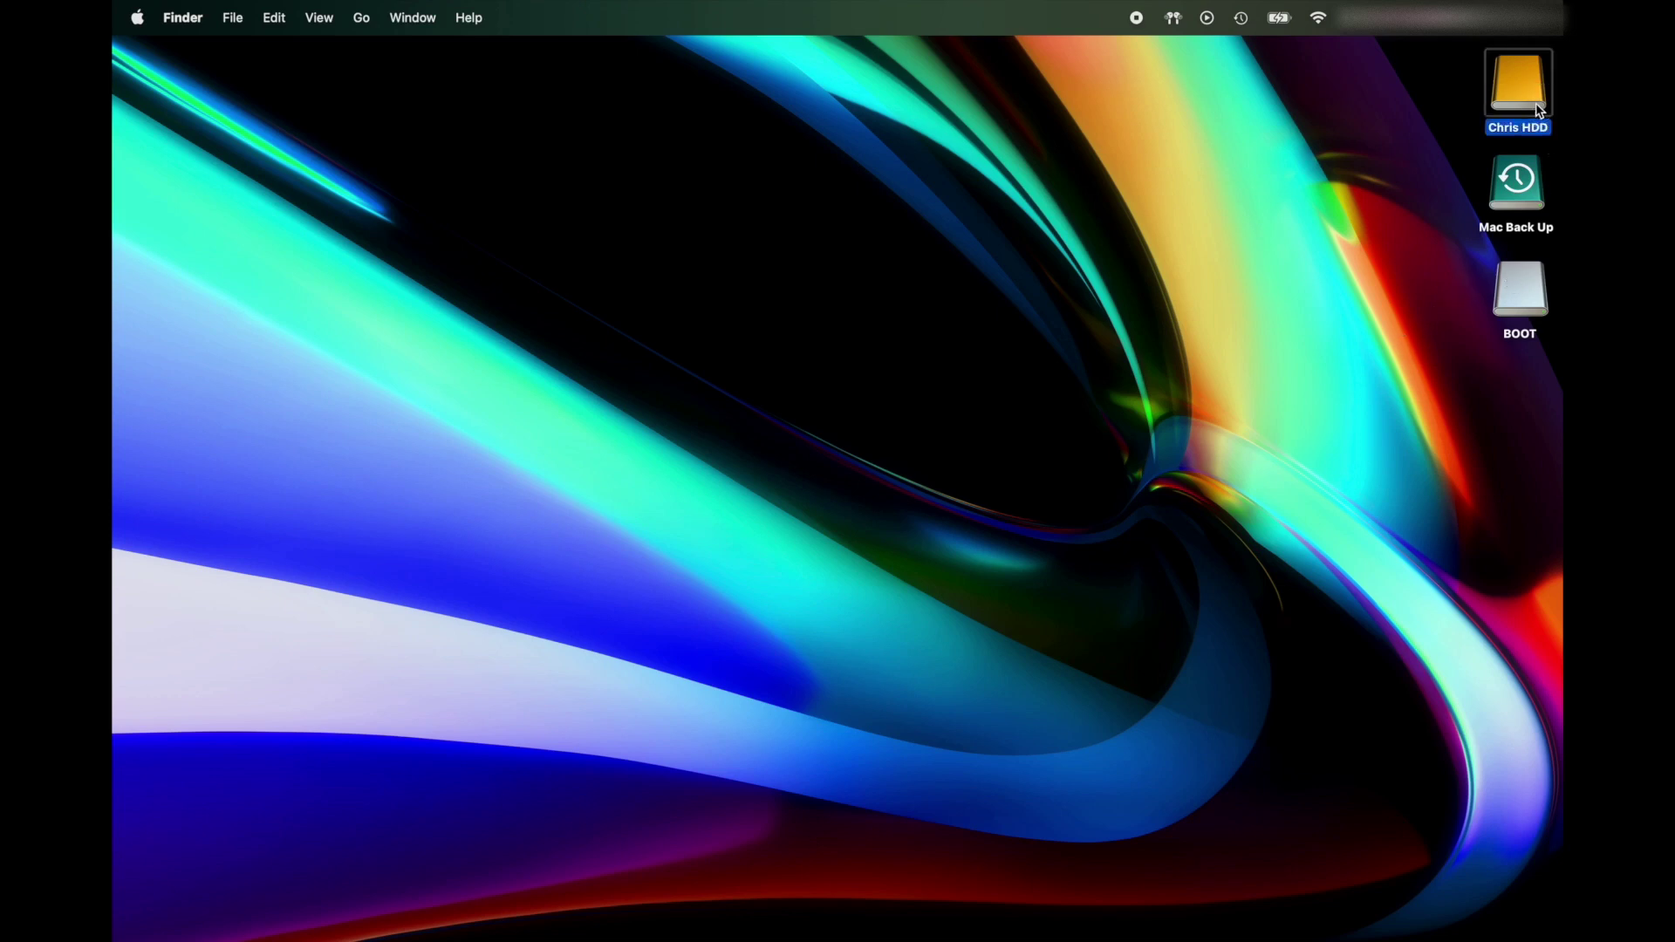
{"action": "left_click", "coordinate": [1519, 182]}
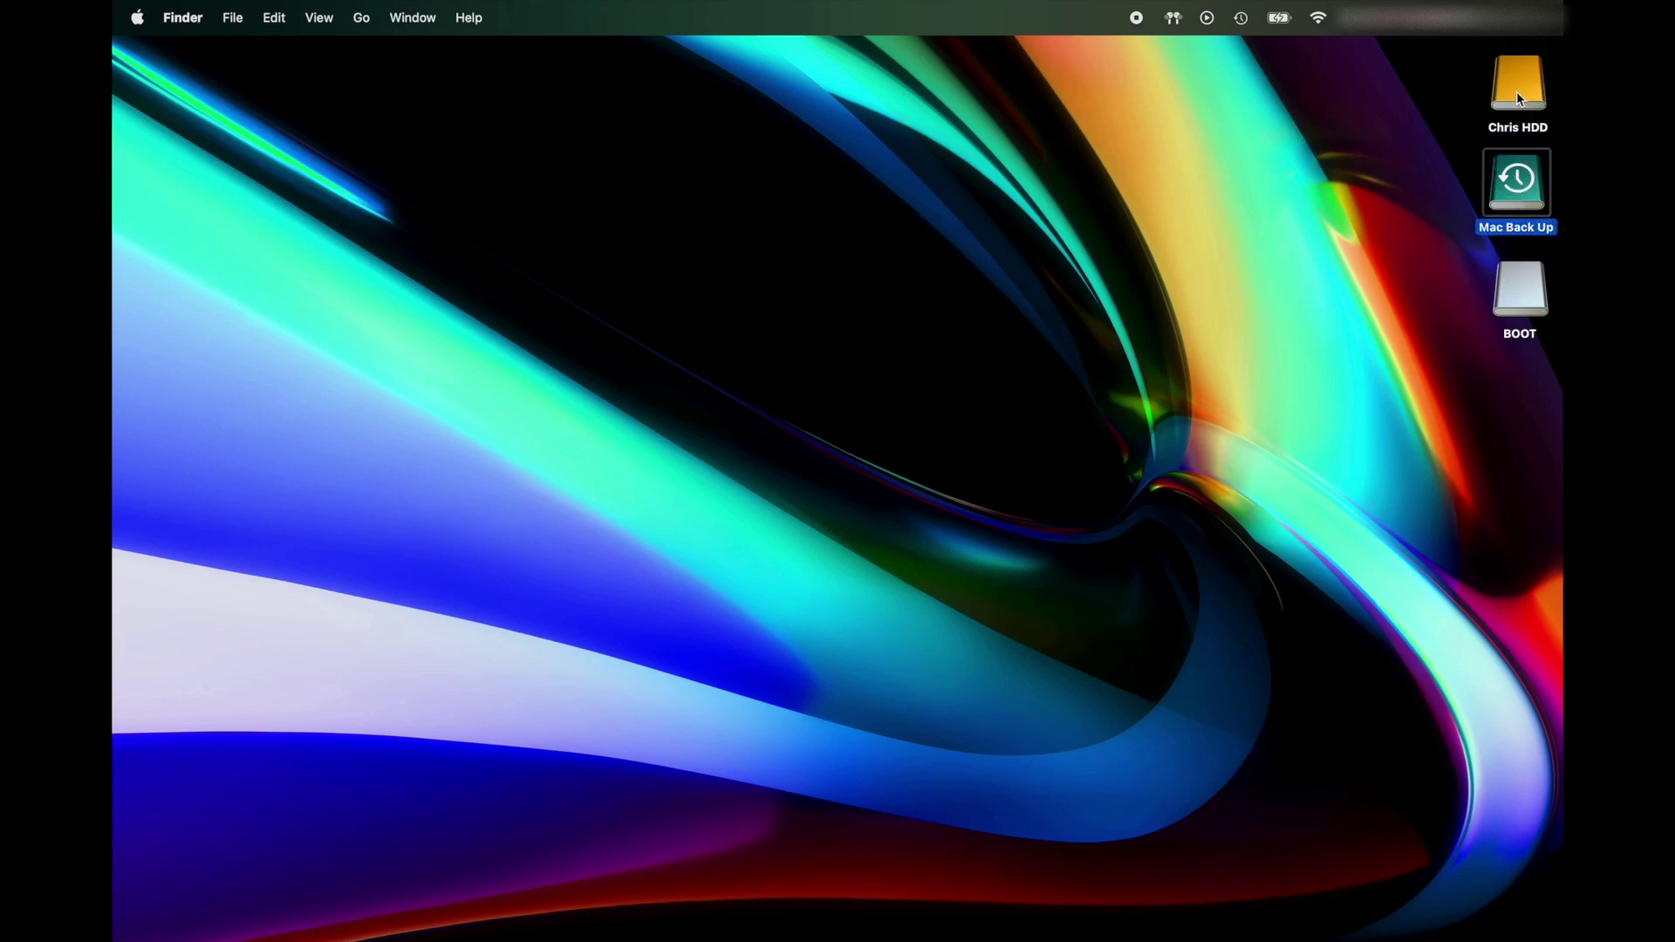
{"action": "left_click", "coordinate": [1526, 116]}
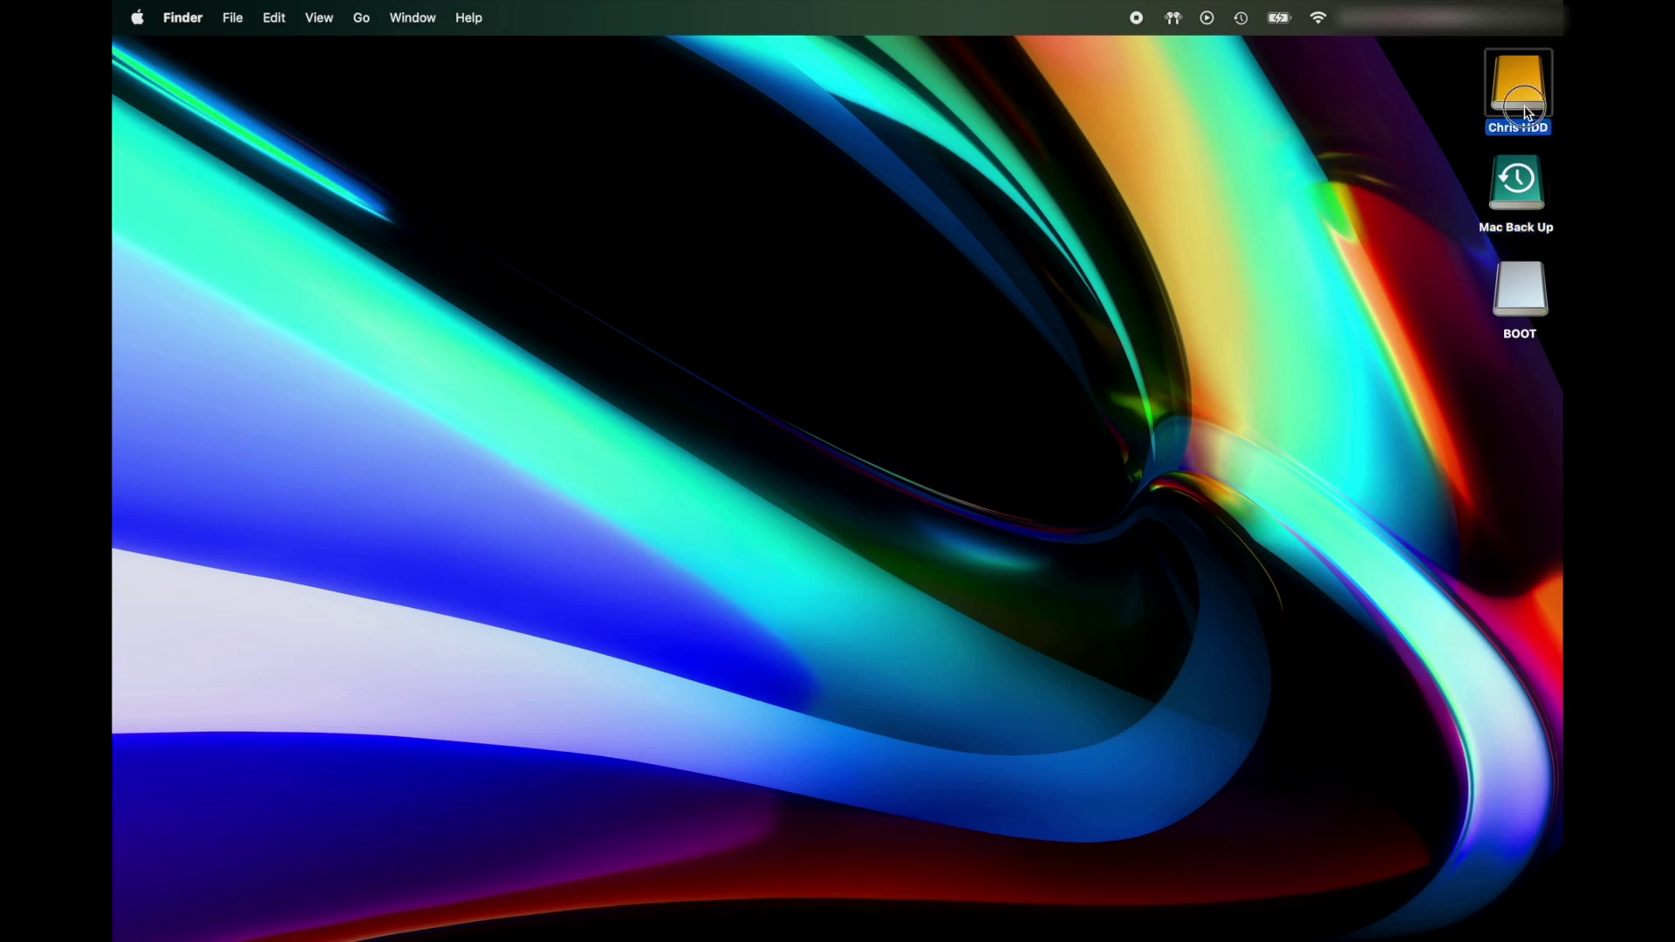
{"action": "double_click", "coordinate": [1526, 115]}
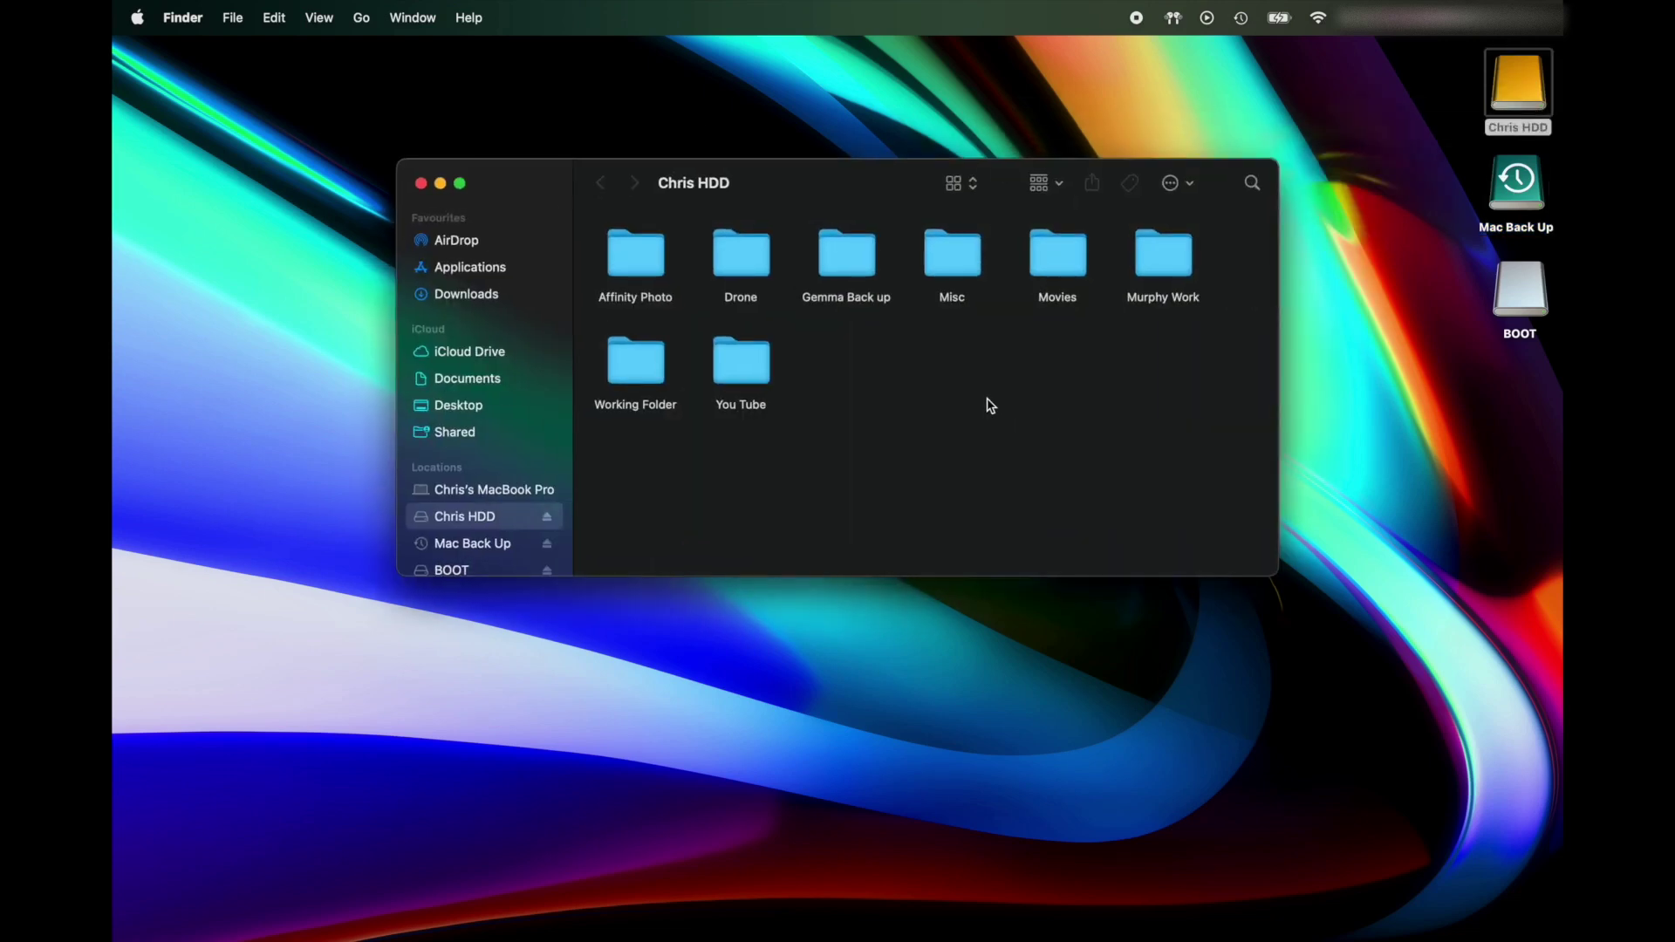
{"action": "left_click", "coordinate": [420, 183]}
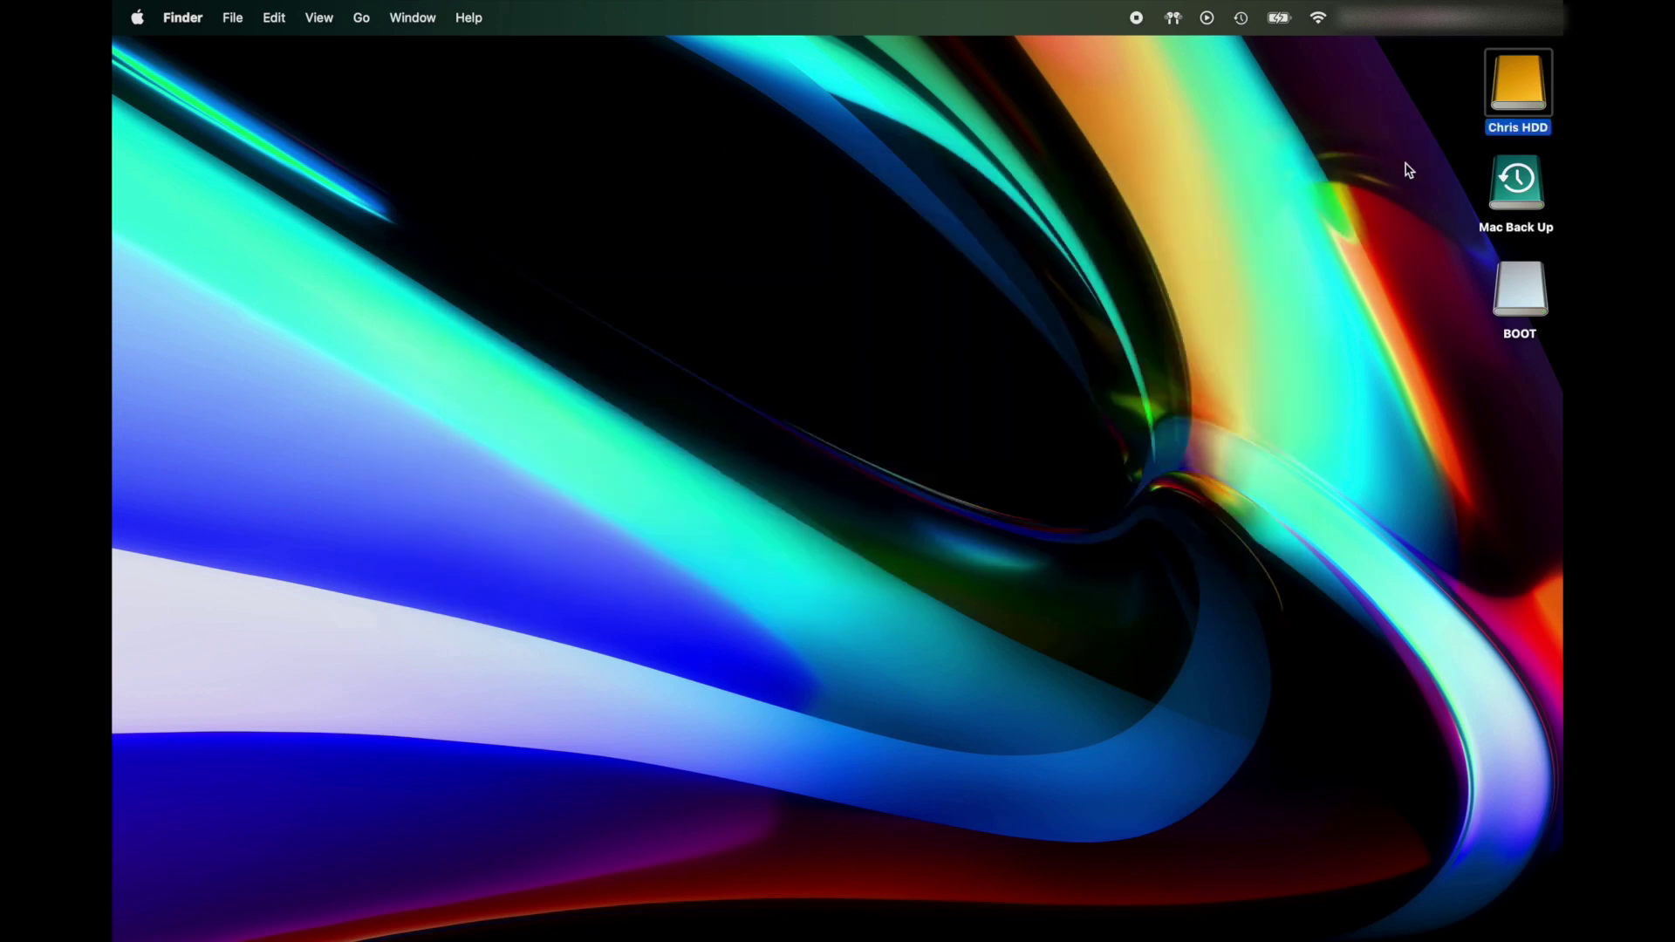
{"action": "double_click", "coordinate": [1540, 197]}
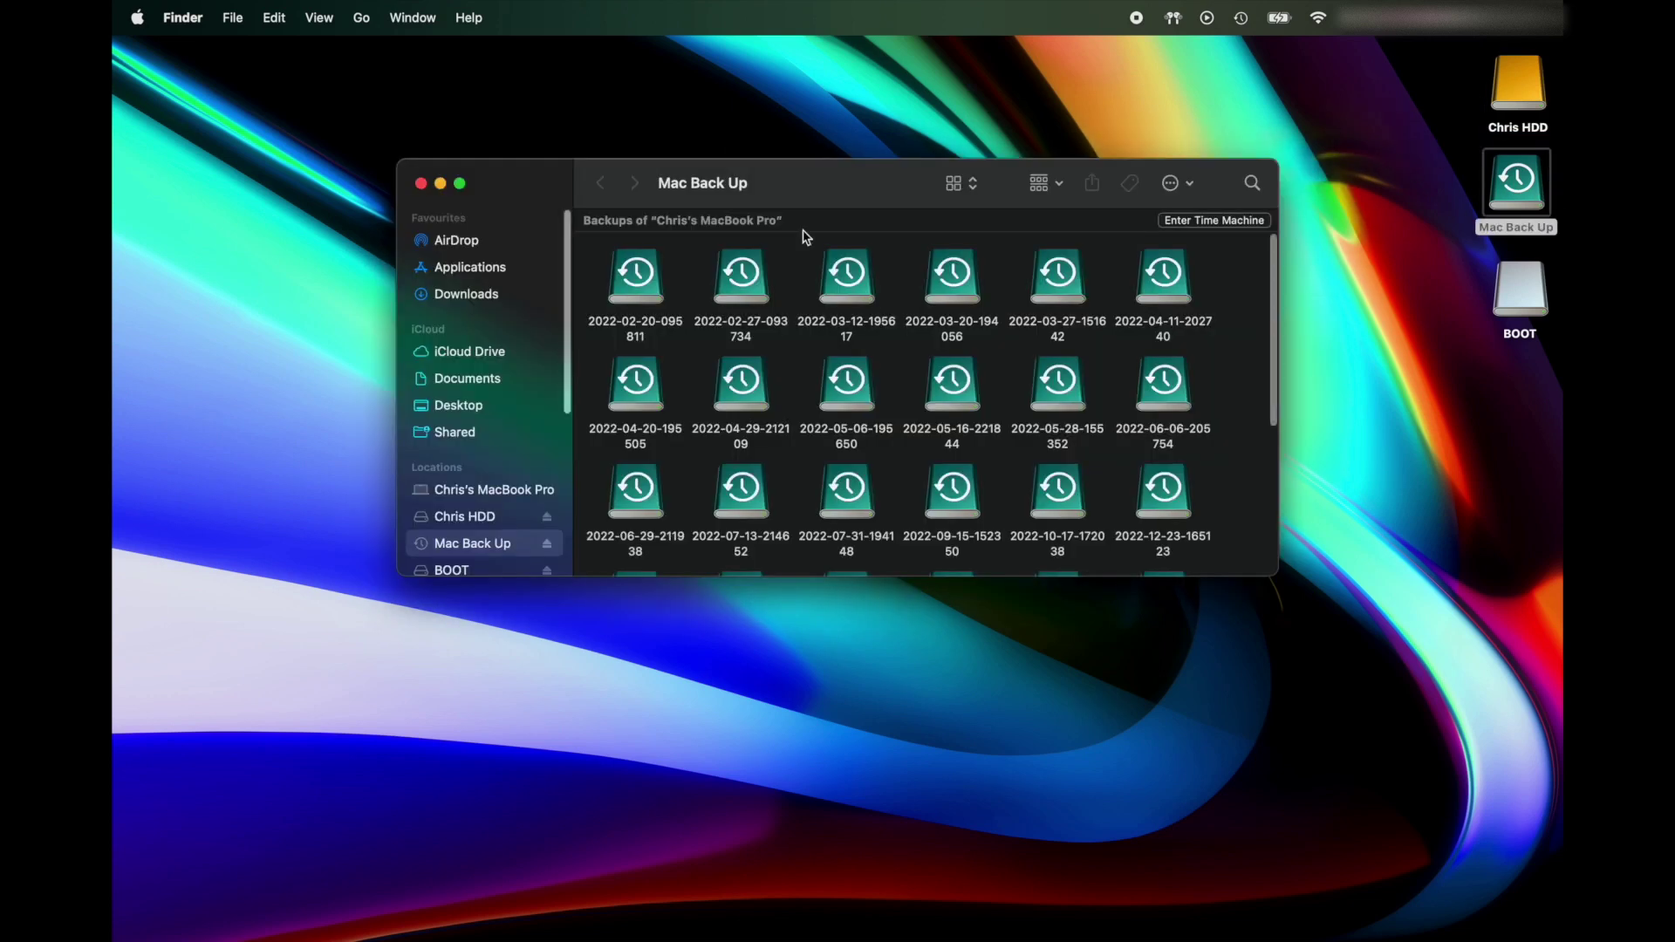
{"action": "scroll", "coordinate": [733, 263], "scroll_direction": "down", "scroll_amount": 3}
{"action": "scroll", "coordinate": [679, 266], "scroll_direction": "down", "scroll_amount": 2}
{"action": "scroll", "coordinate": [678, 264], "scroll_direction": "up", "scroll_amount": 2}
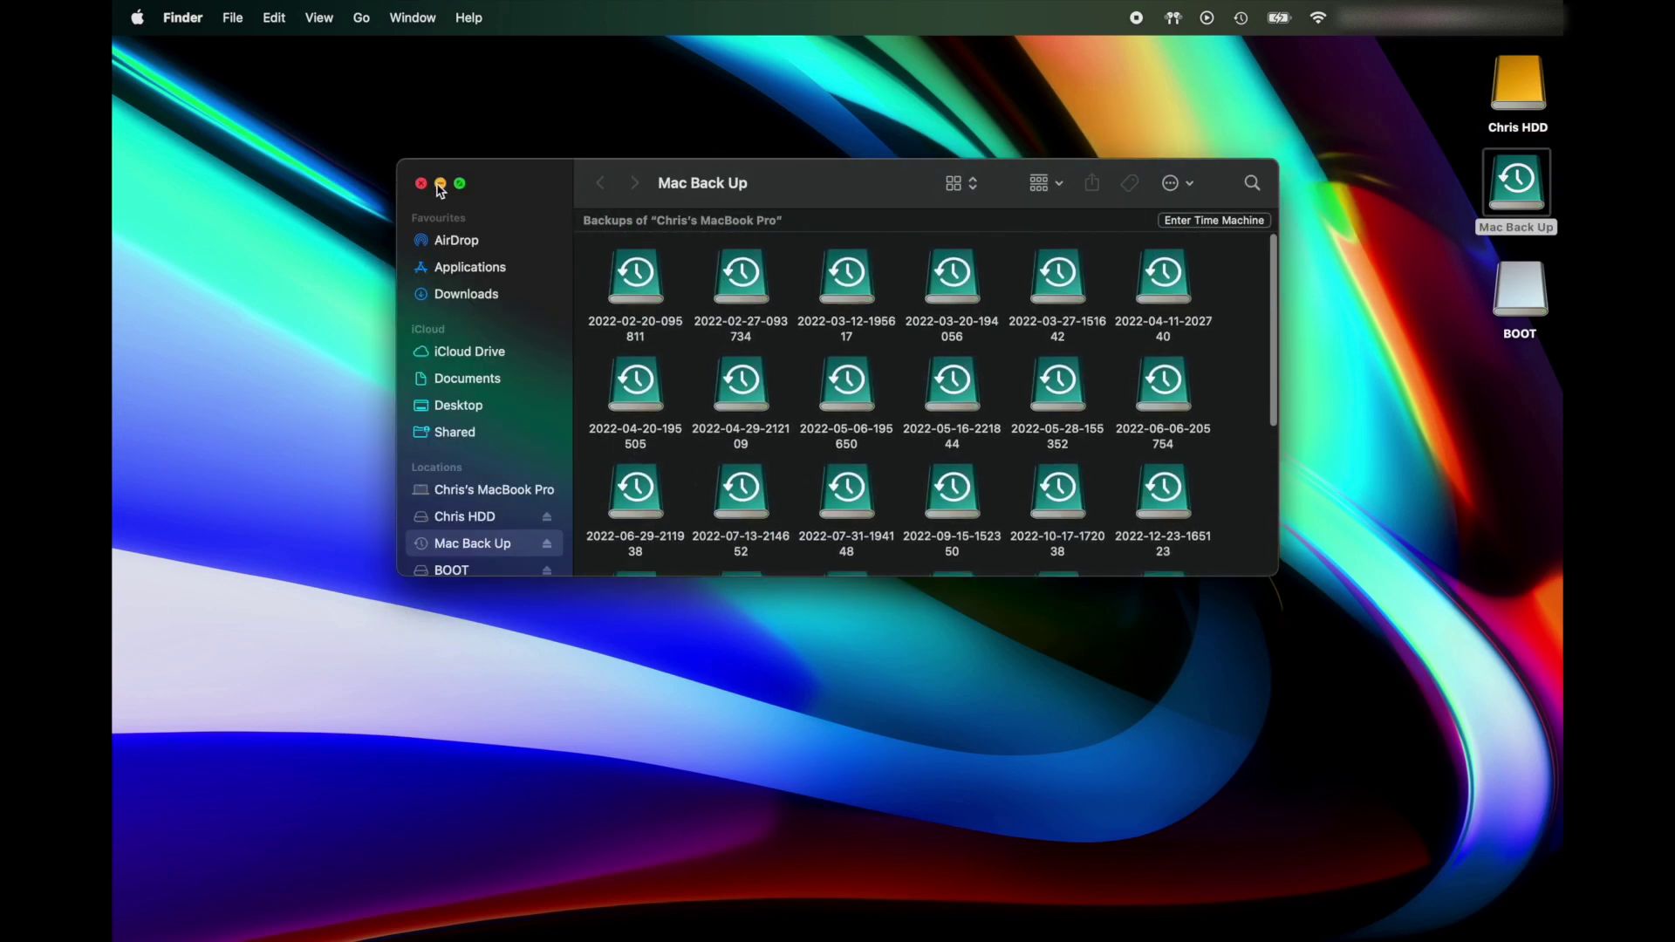
{"action": "left_click", "coordinate": [420, 184]}
{"action": "left_click", "coordinate": [1319, 183]}
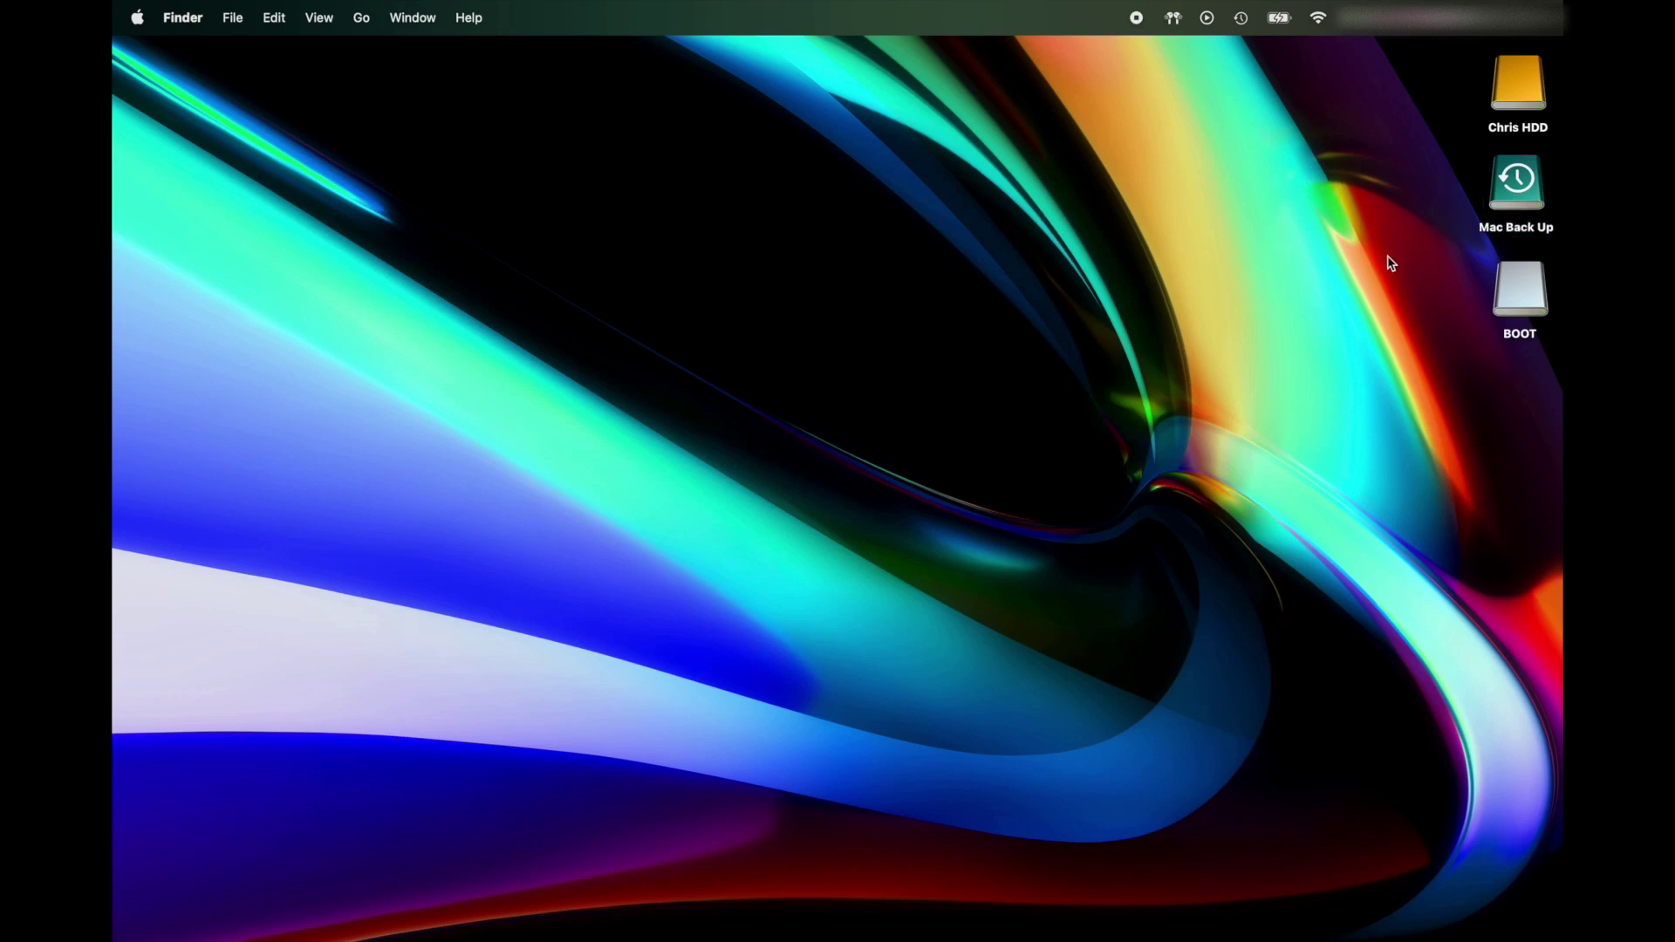
Eject the BOOT memory stick from the Finder desktop.
{"action": "left_click", "coordinate": [1511, 291]}
{"action": "right_click", "coordinate": [1514, 298]}
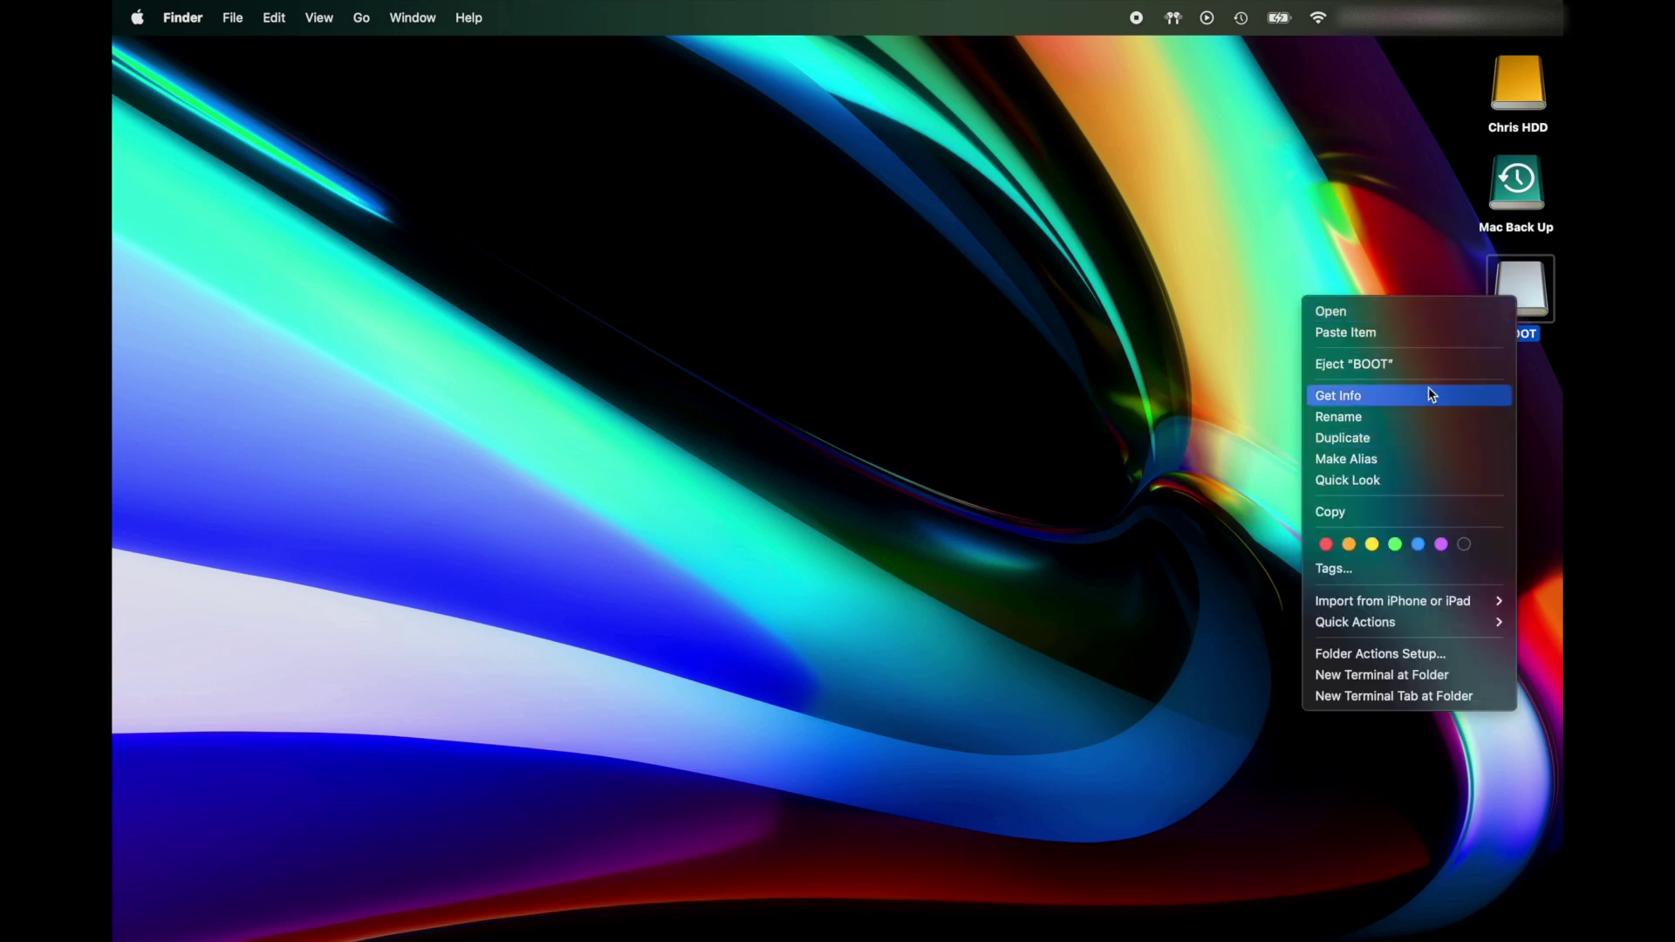
{"action": "left_click", "coordinate": [1437, 365]}
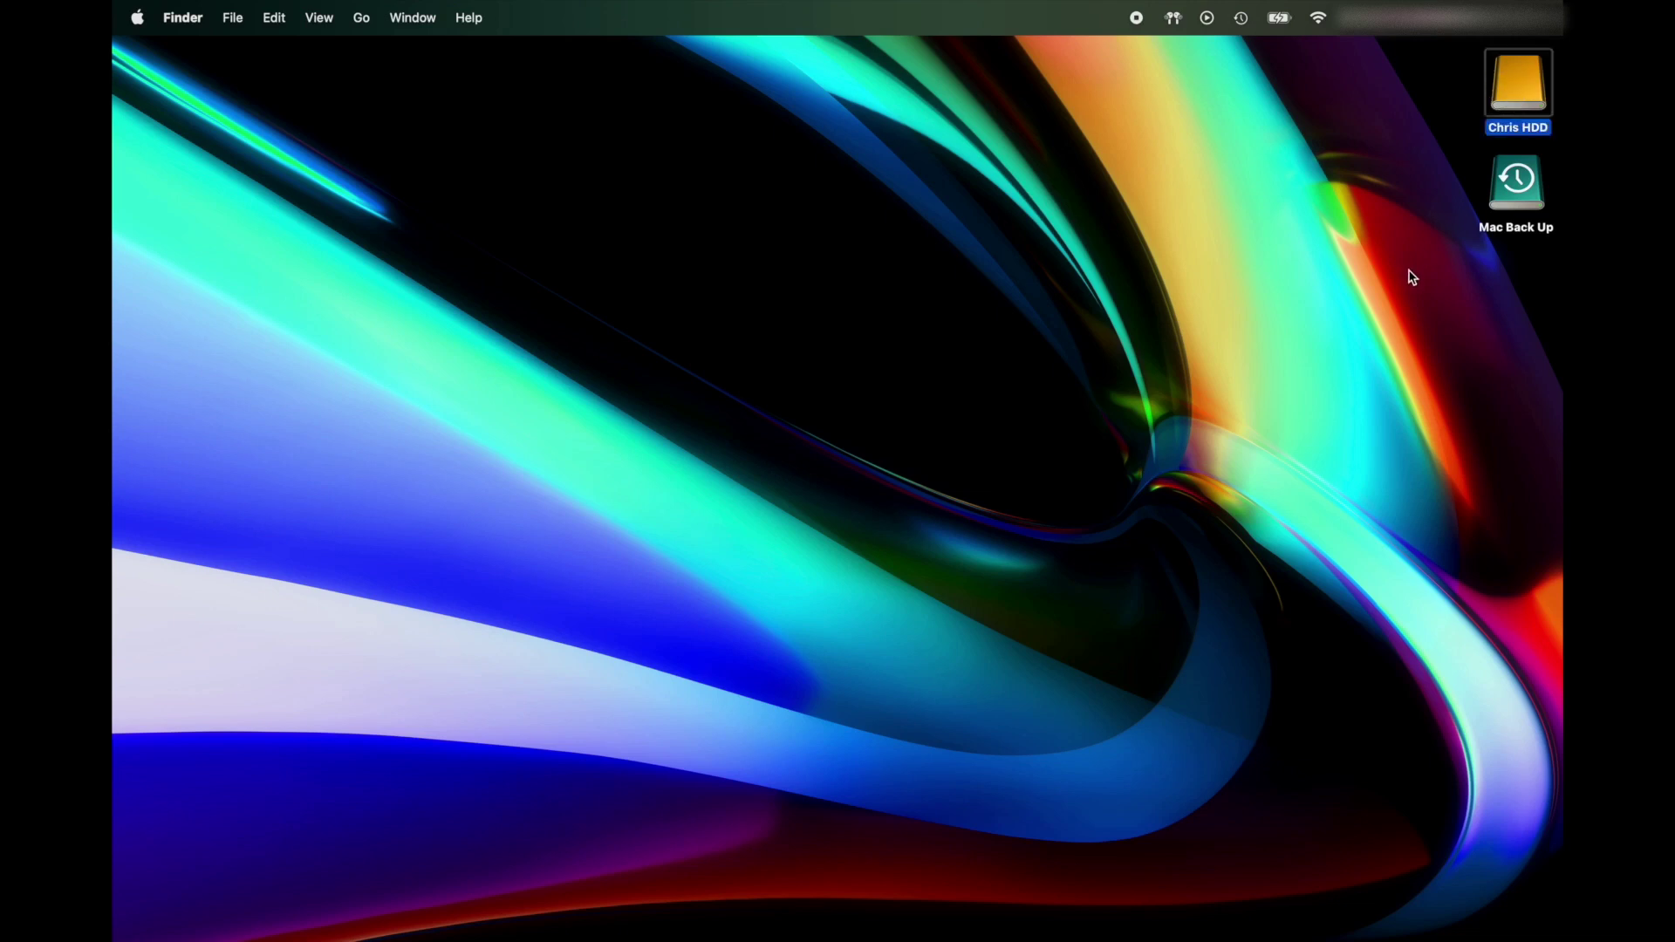
{"action": "left_click", "coordinate": [1544, 200]}
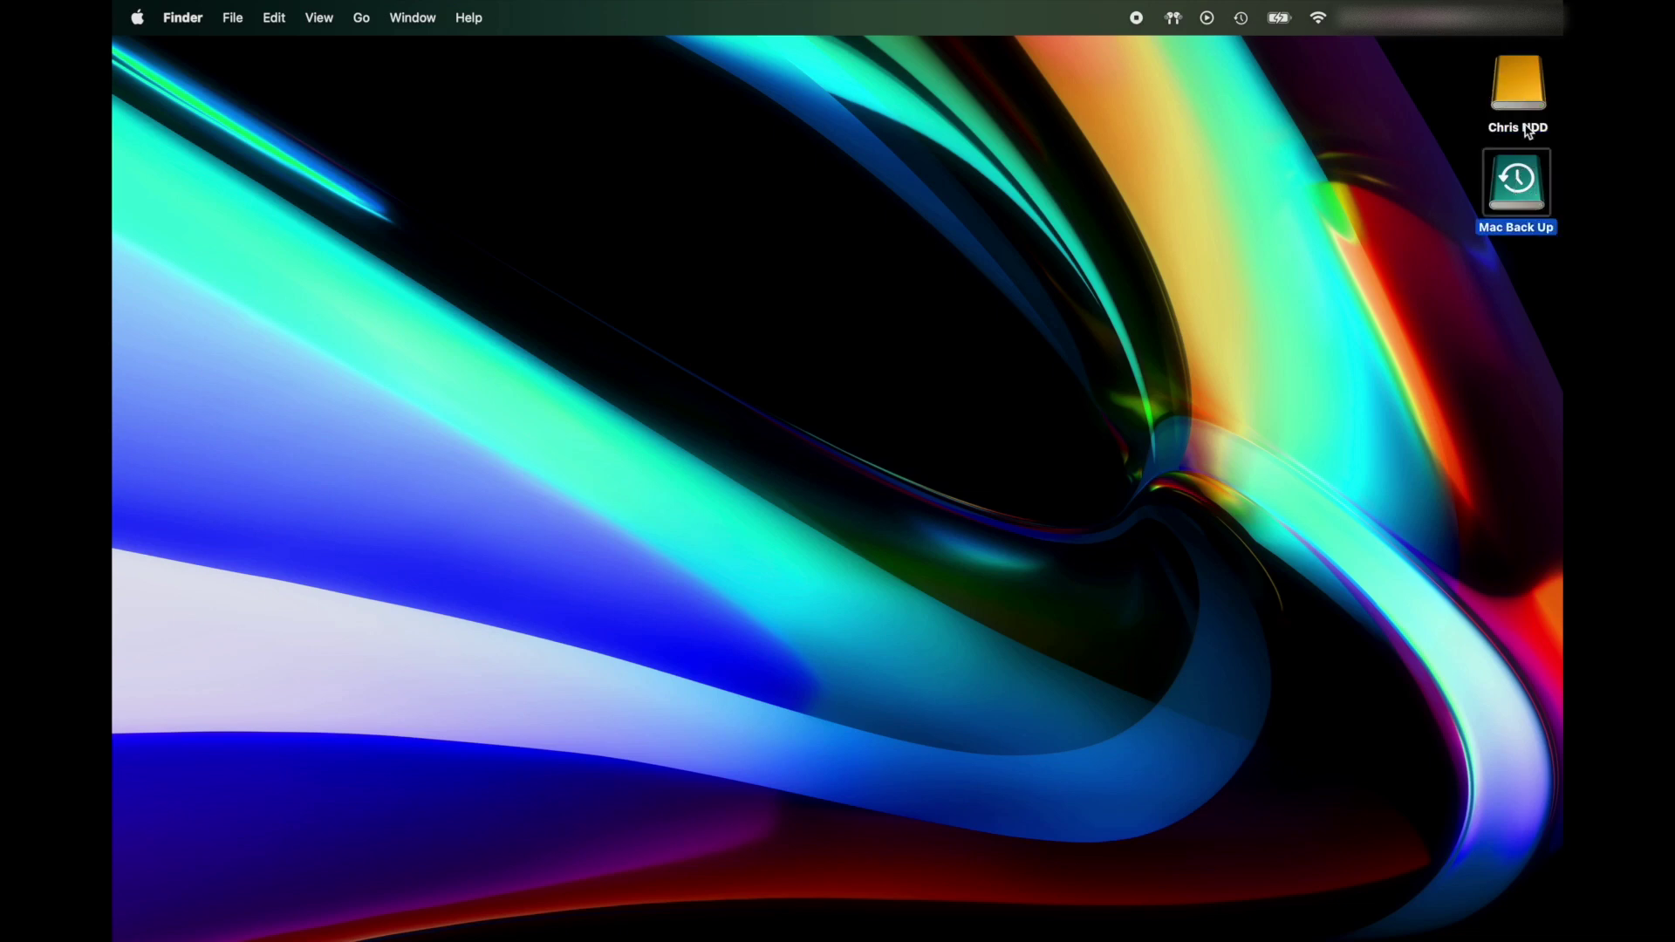
{"action": "left_click", "coordinate": [1541, 104]}
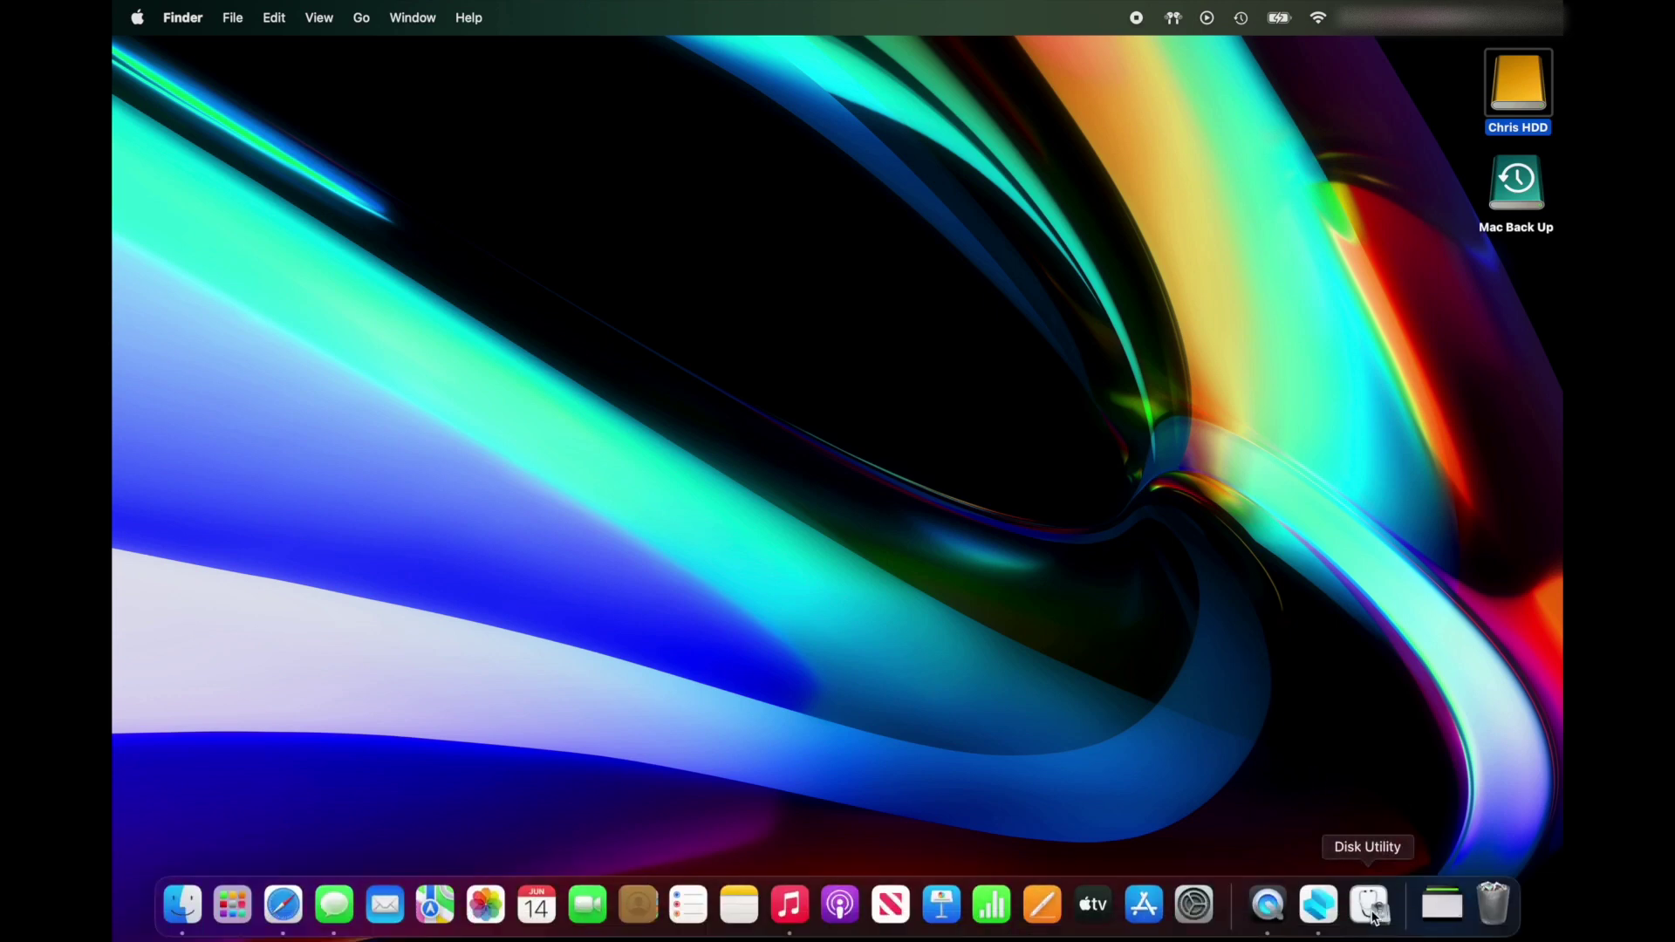
Launch Disk Utility from the Other folder in Launchpad.
{"action": "left_click", "coordinate": [1373, 912]}
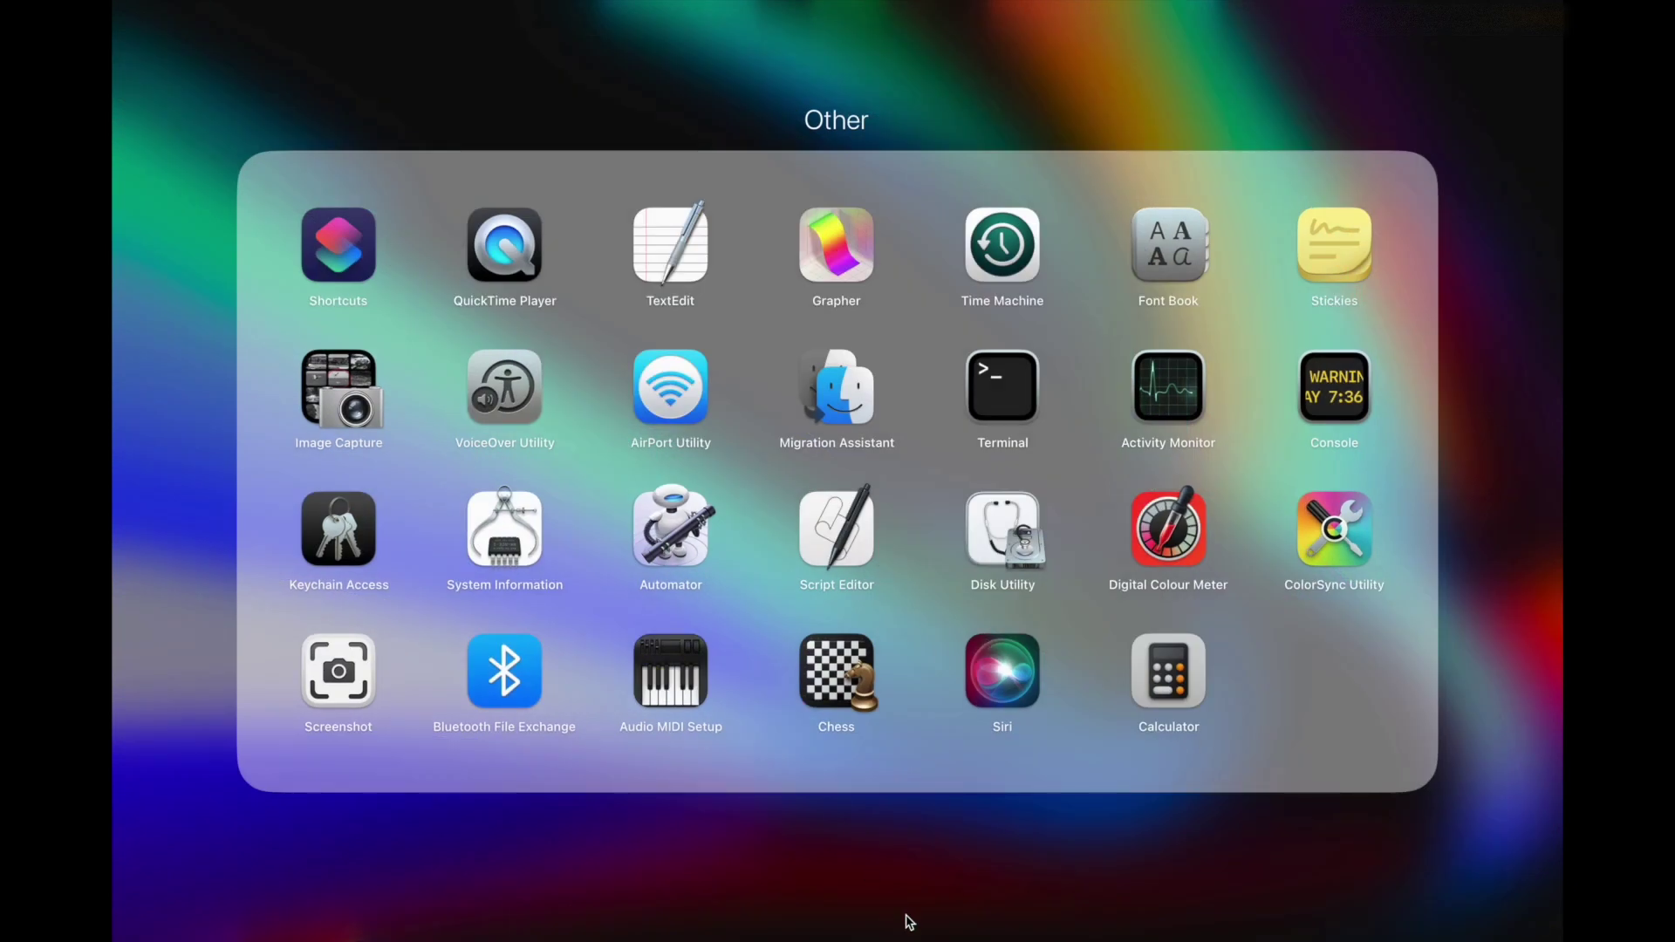
{"action": "left_click", "coordinate": [937, 845]}
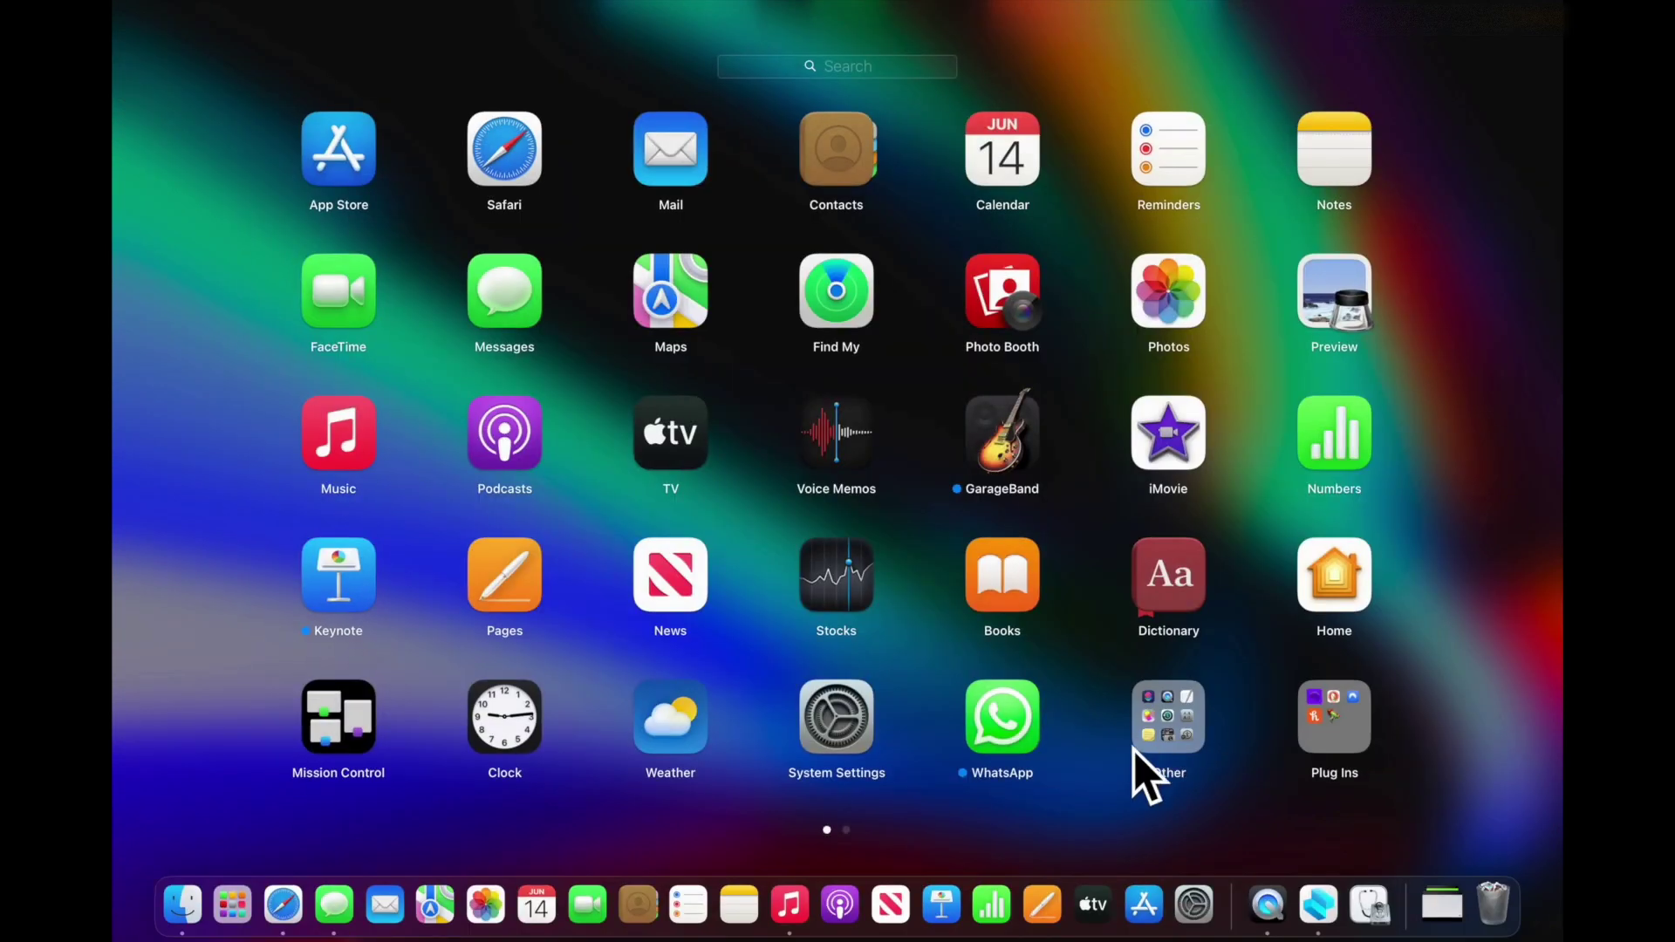
{"action": "left_click", "coordinate": [1179, 726]}
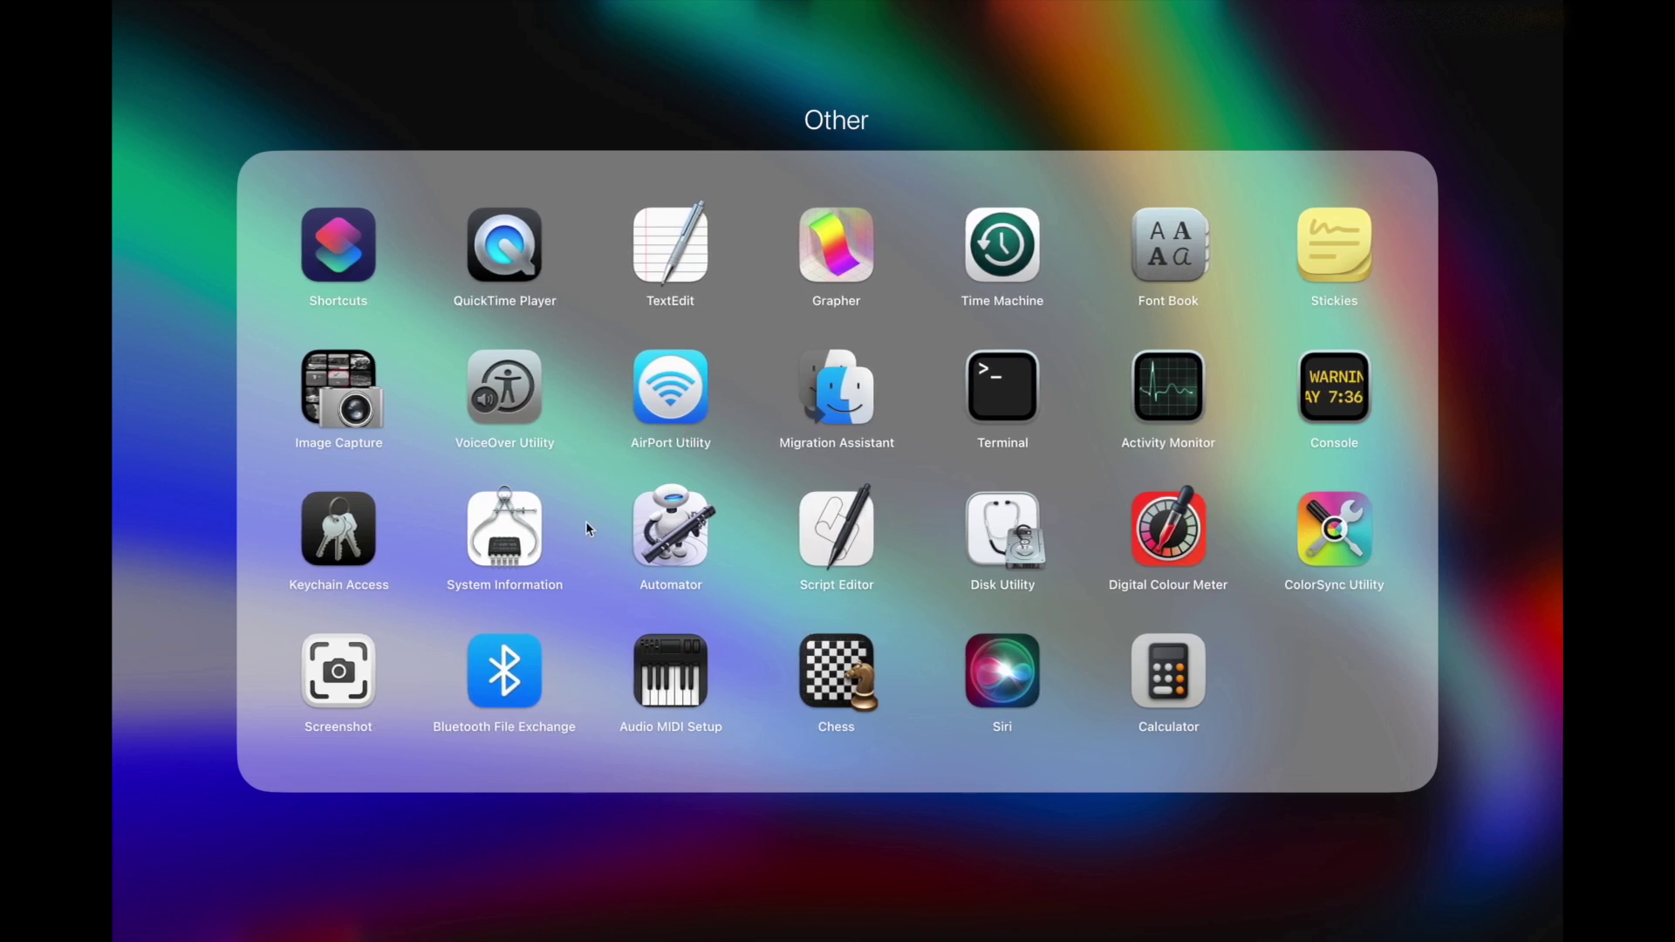
{"action": "left_click", "coordinate": [970, 527]}
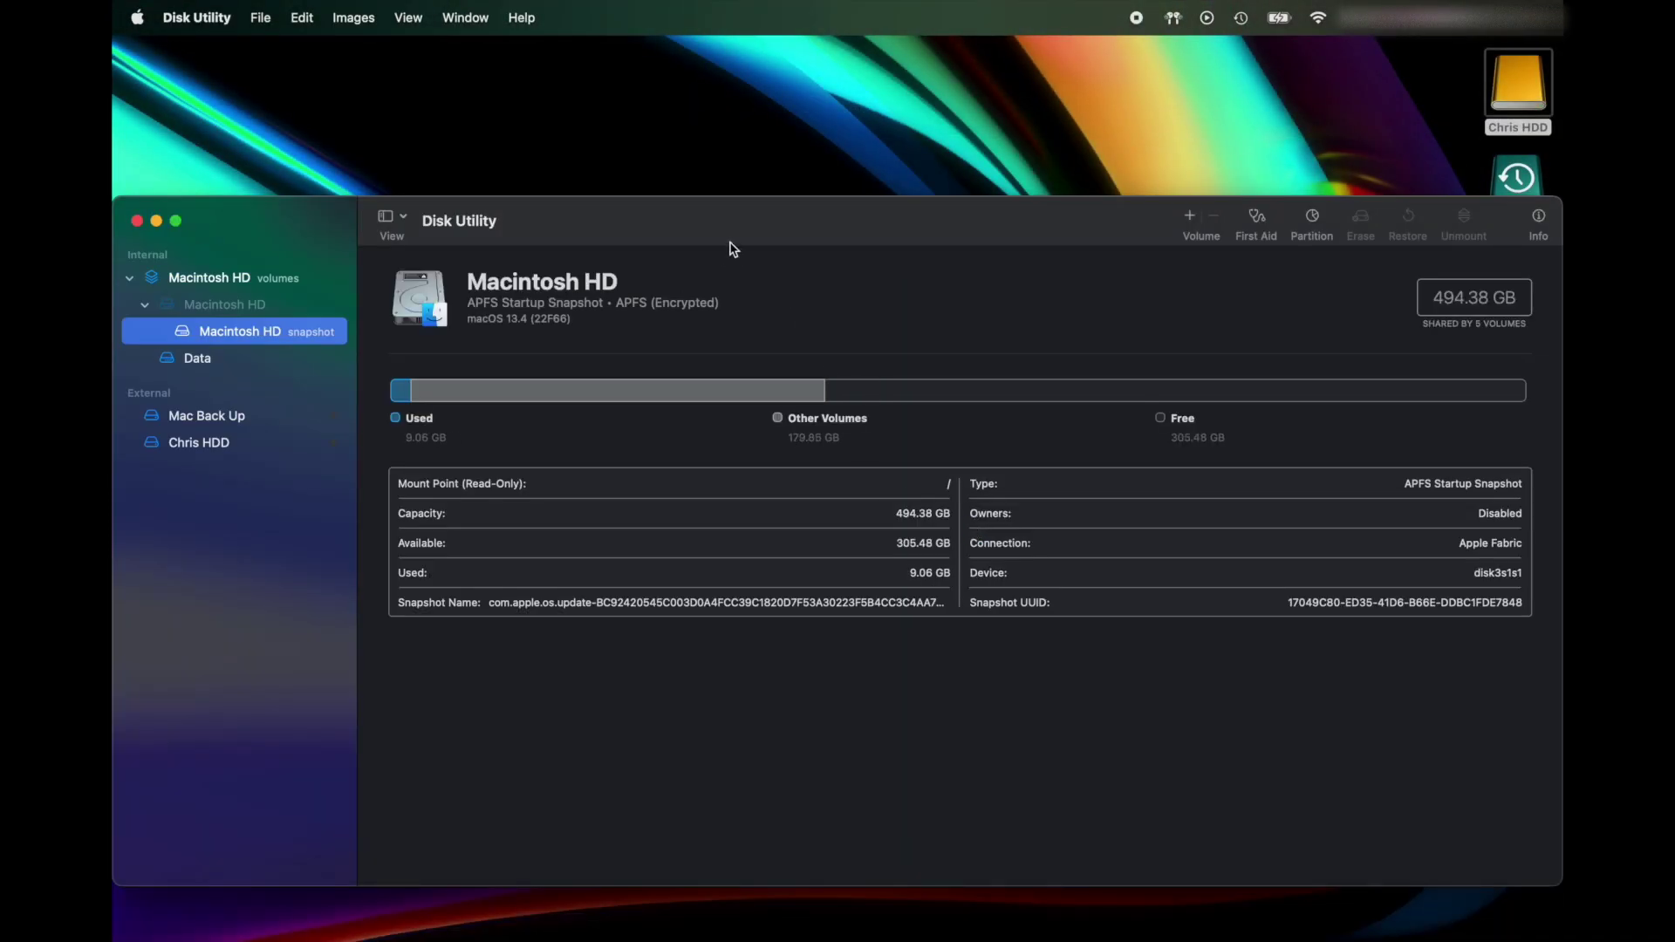
Collapse Macintosh HD and view BOOT's format: Mac OS Extended (Case-sensitive, Journaled), 268.4 MB.
{"action": "left_click_drag", "start_coordinate": [731, 249], "coordinate": [755, 151]}
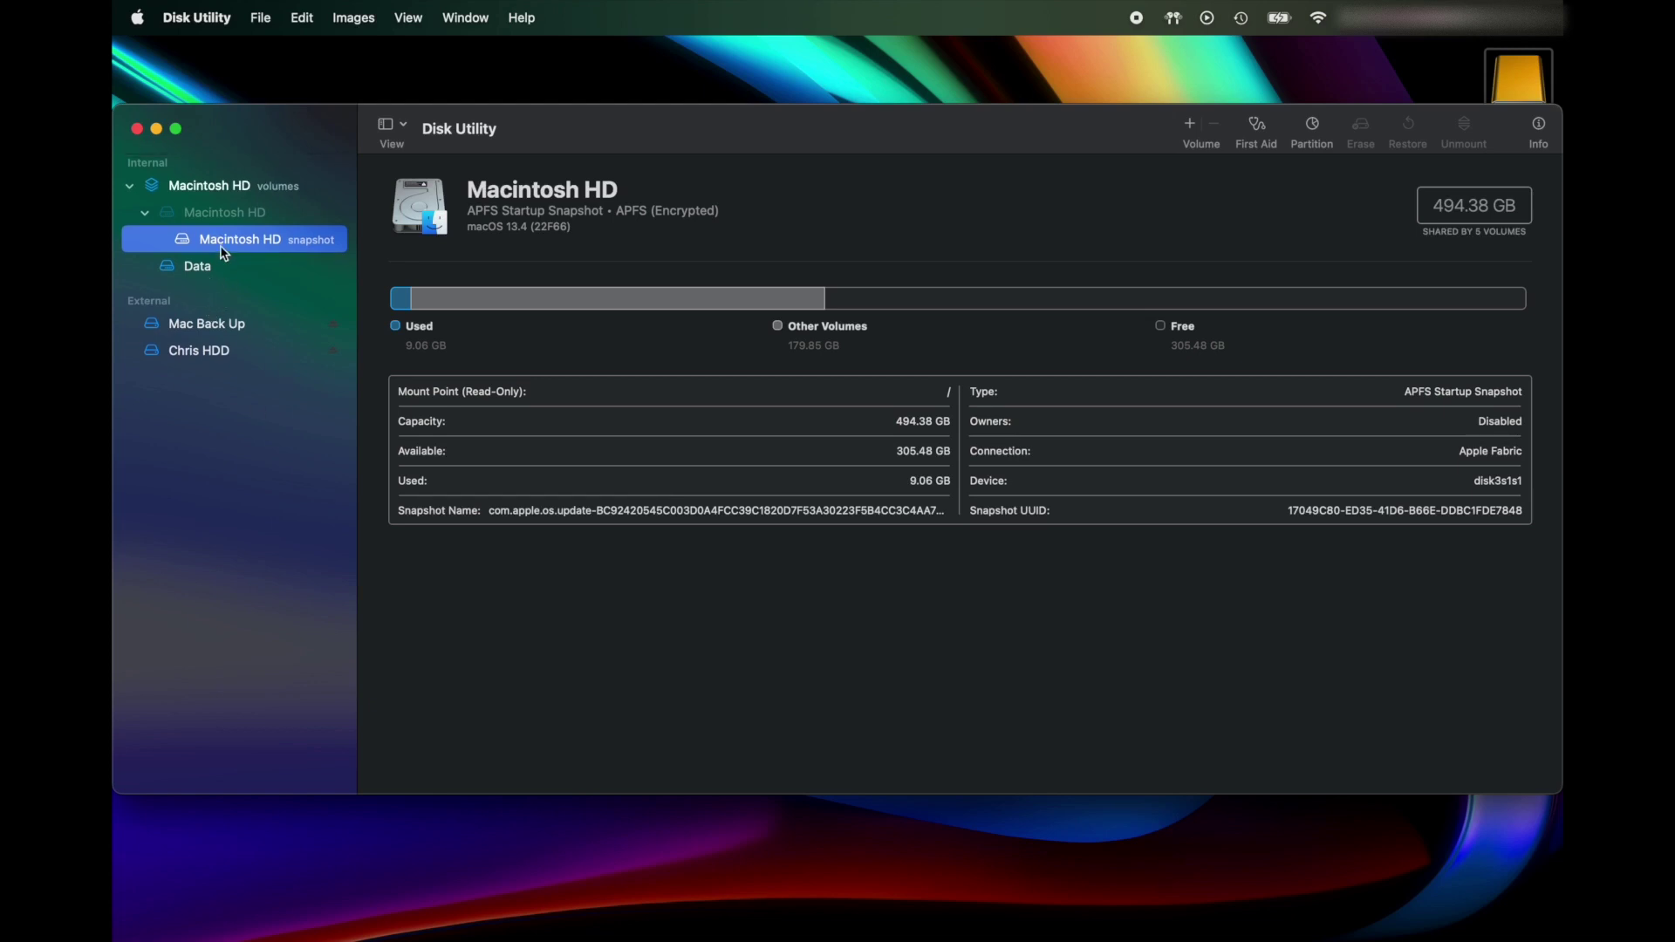
{"action": "left_click", "coordinate": [131, 186]}
{"action": "left_click", "coordinate": [167, 248]}
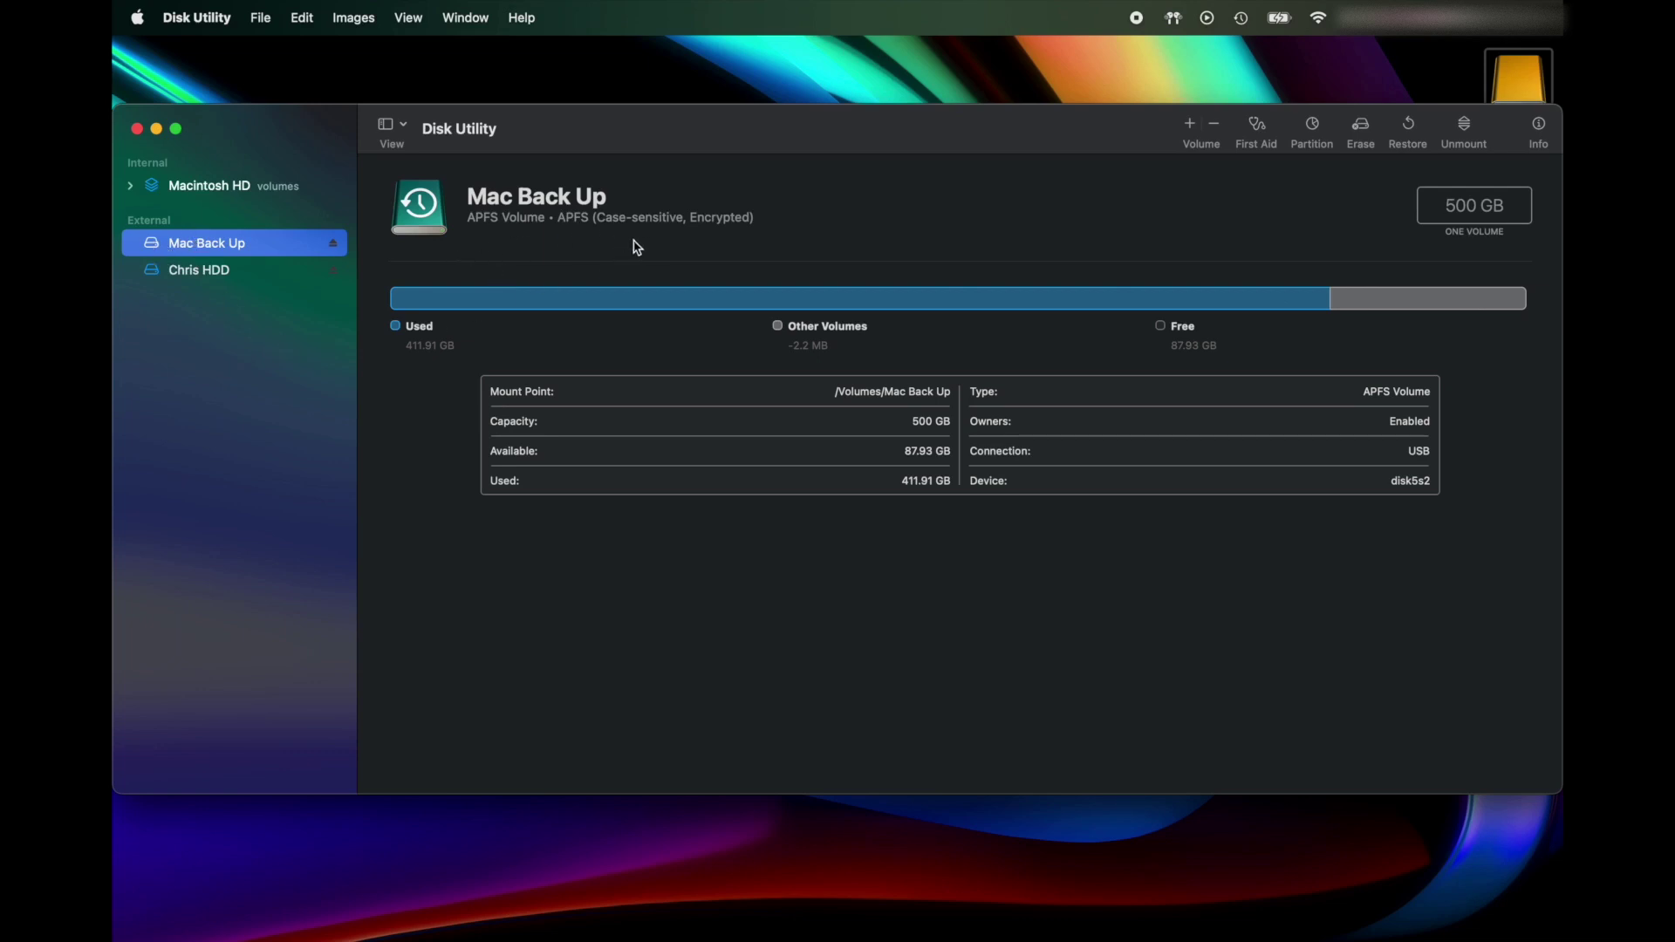
{"action": "left_click", "coordinate": [213, 278]}
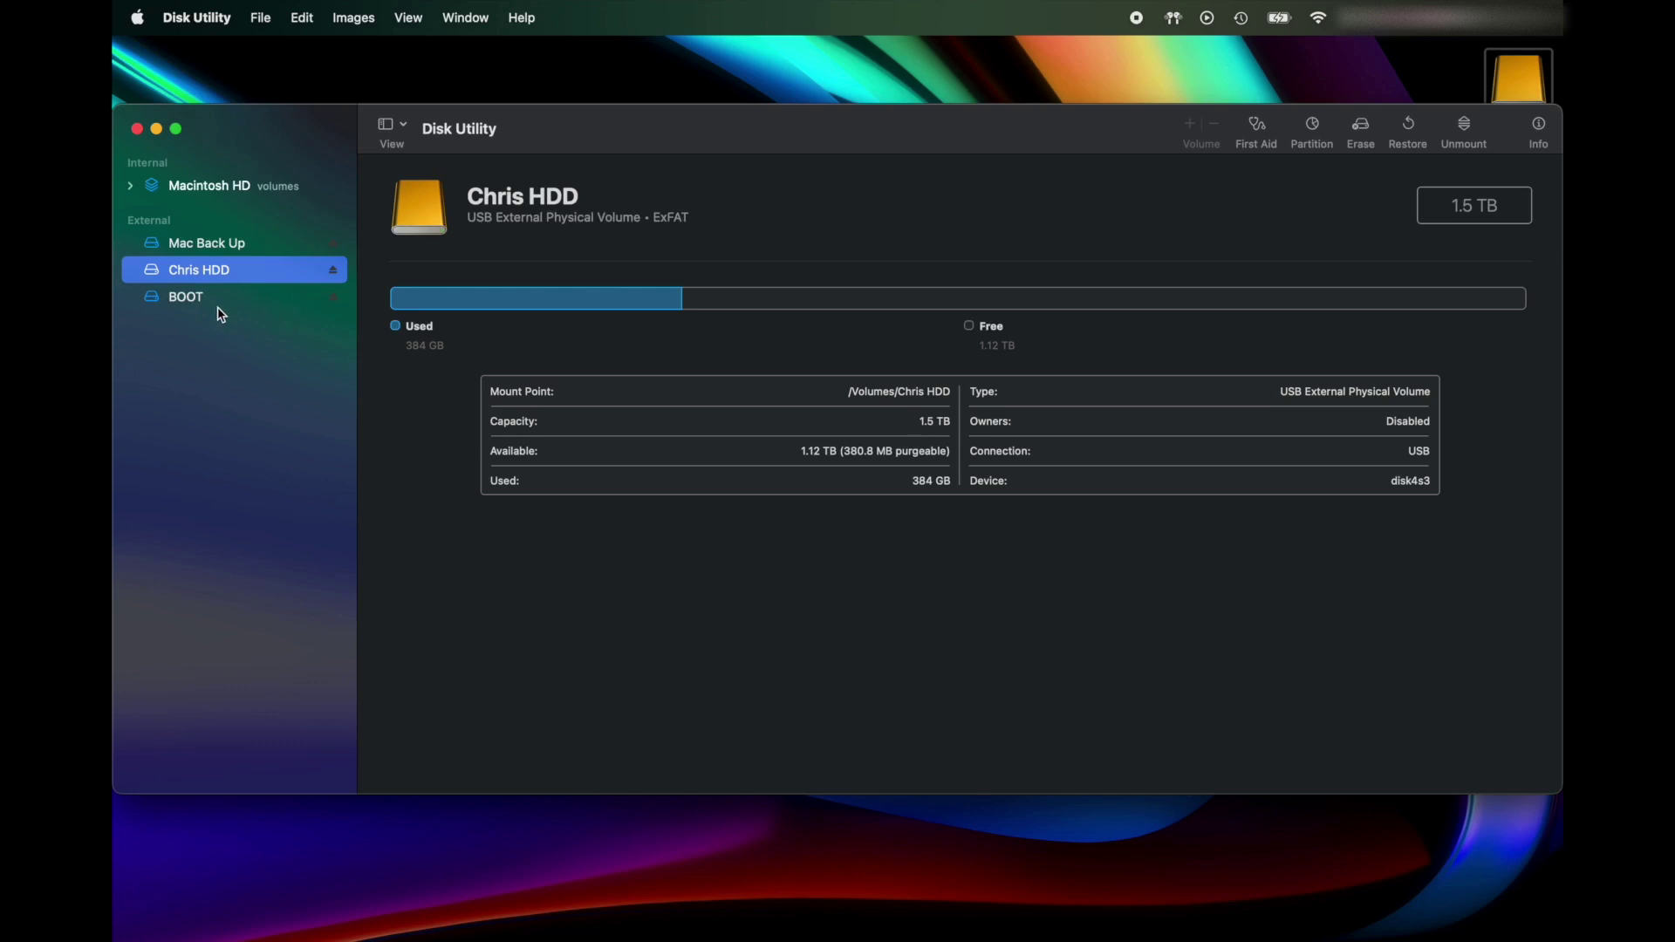
{"action": "left_click", "coordinate": [222, 306]}
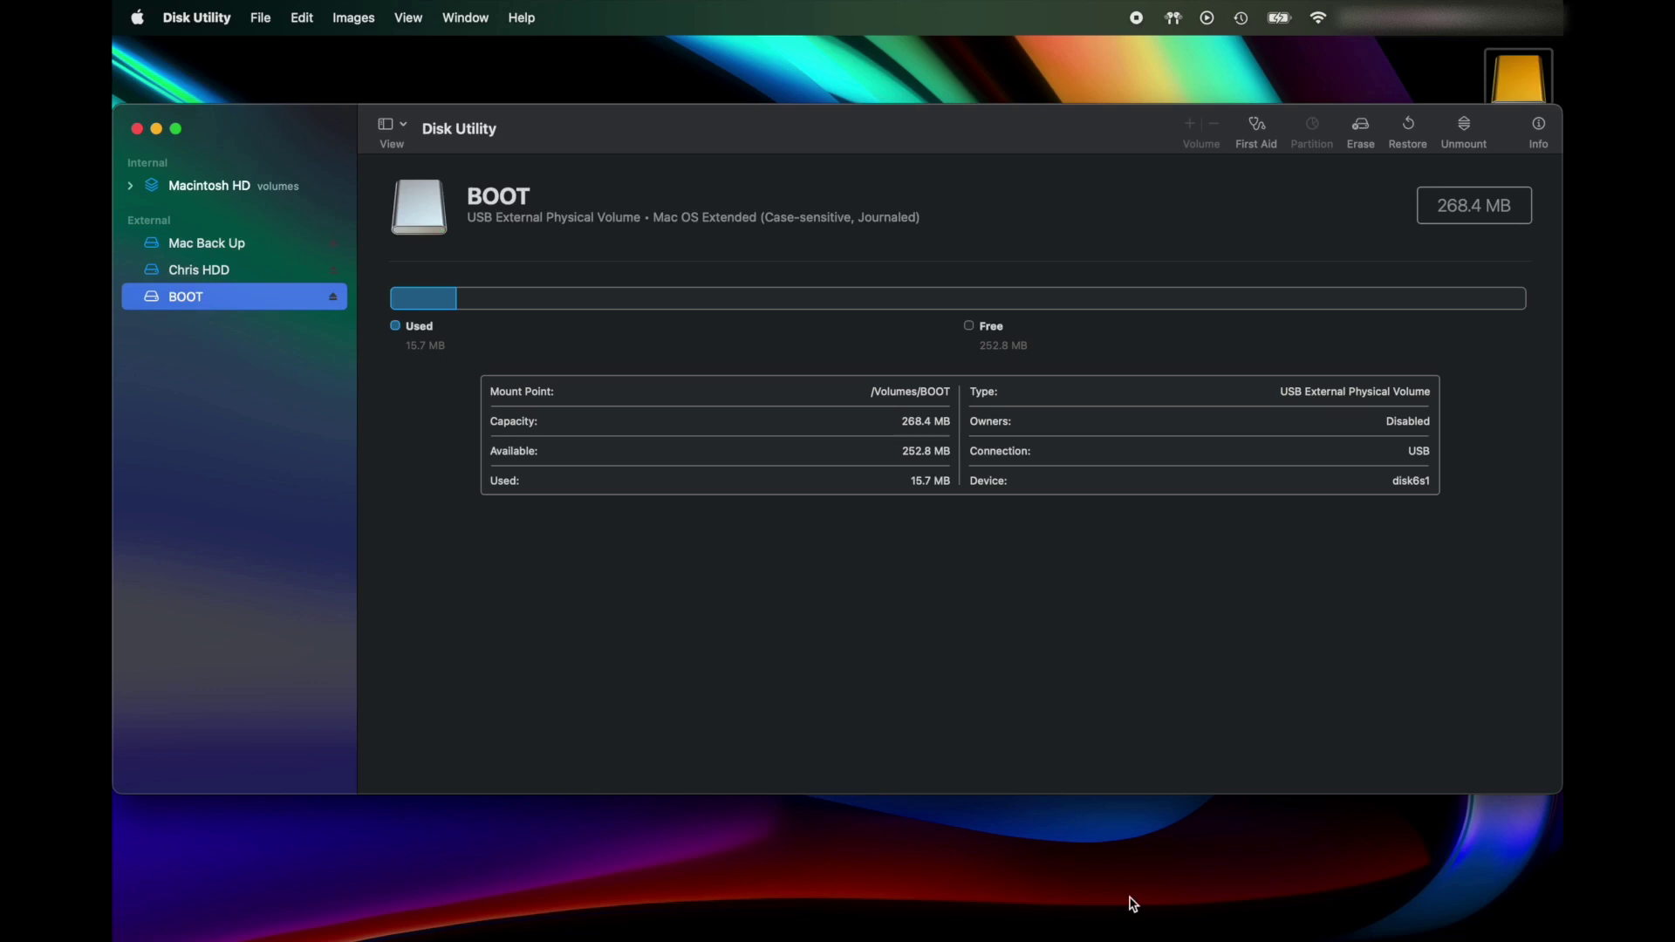
{"action": "mouse_move", "coordinate": [199, 912]}
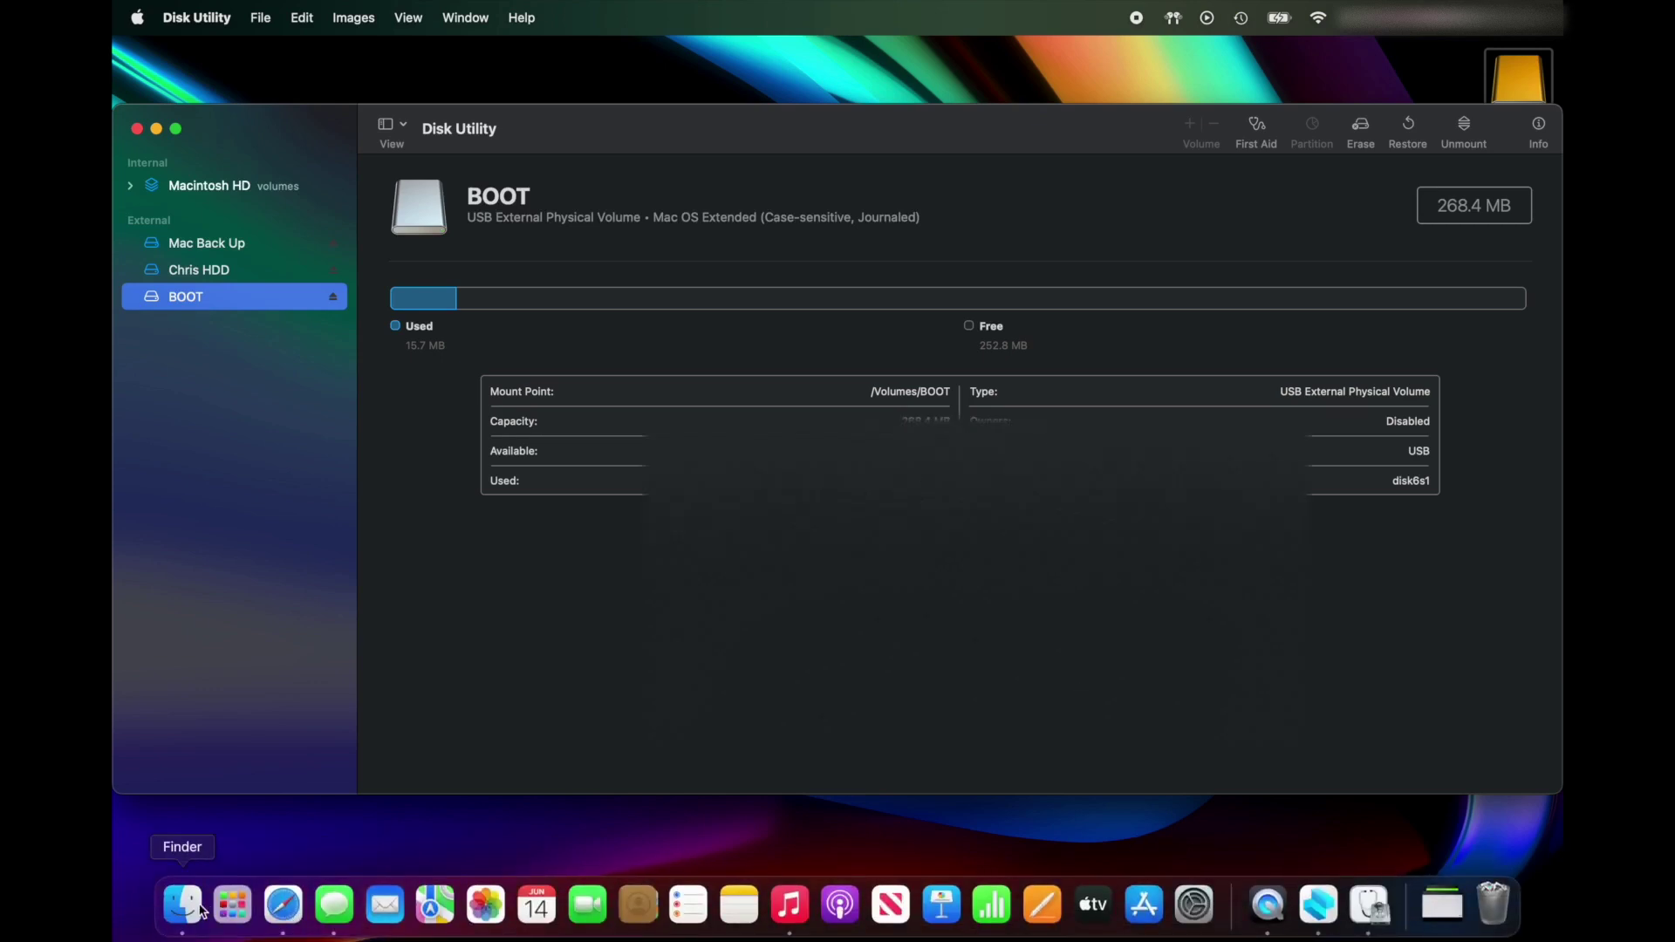
{"action": "left_click", "coordinate": [181, 904]}
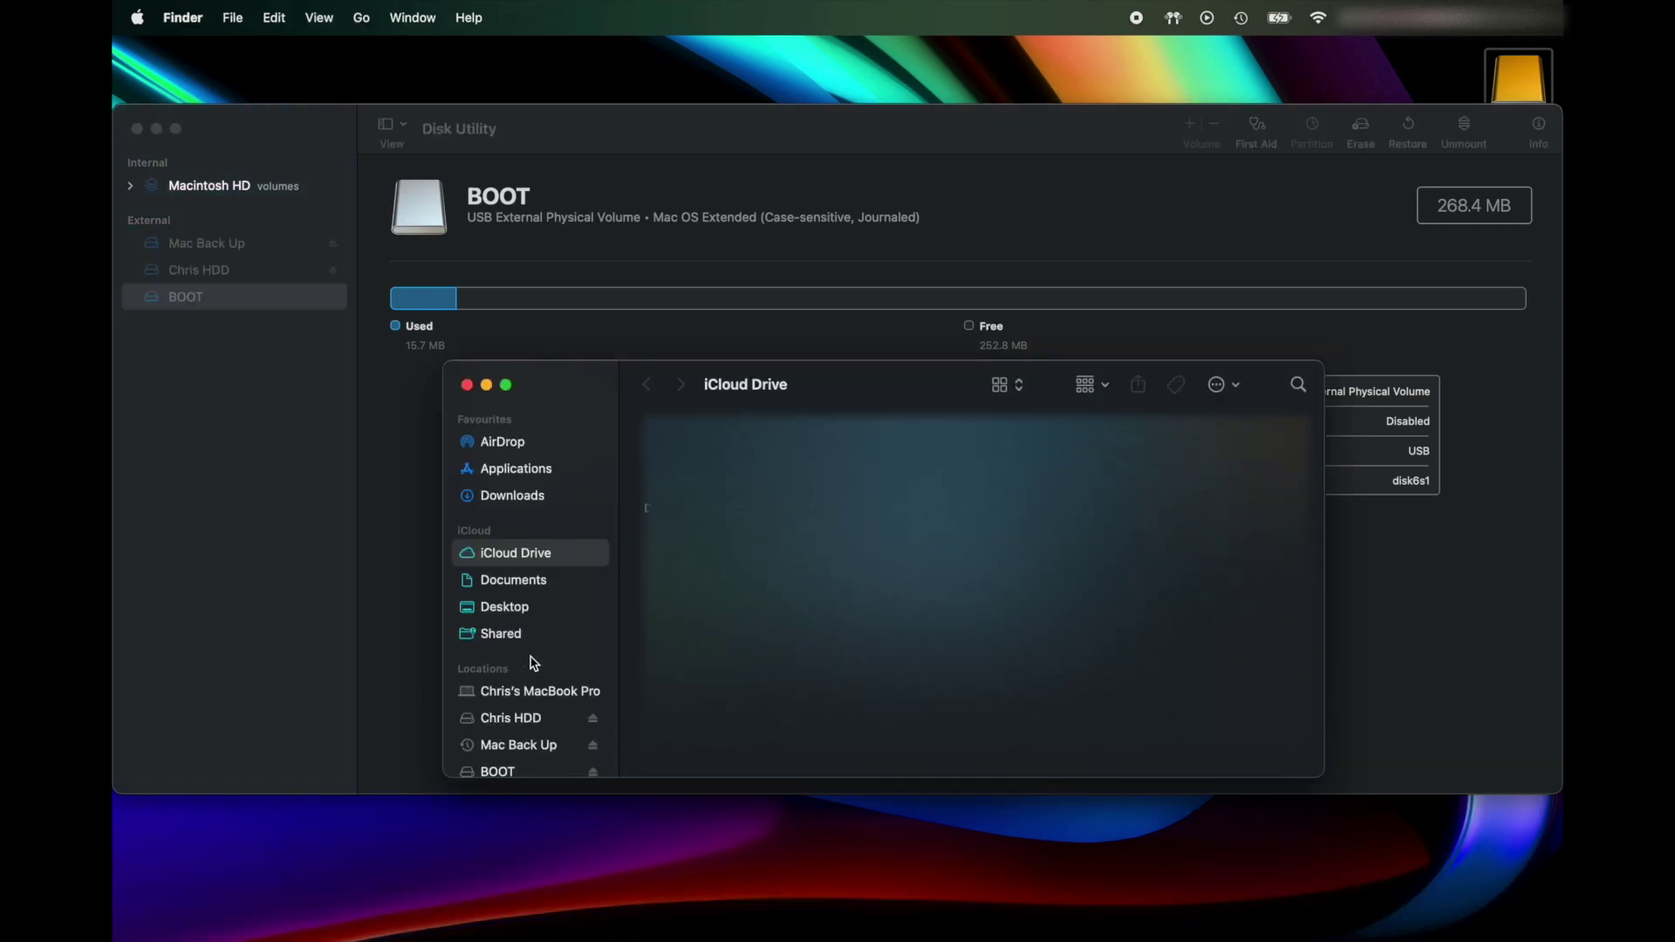
{"action": "scroll", "coordinate": [524, 725], "scroll_direction": "down", "scroll_amount": 1}
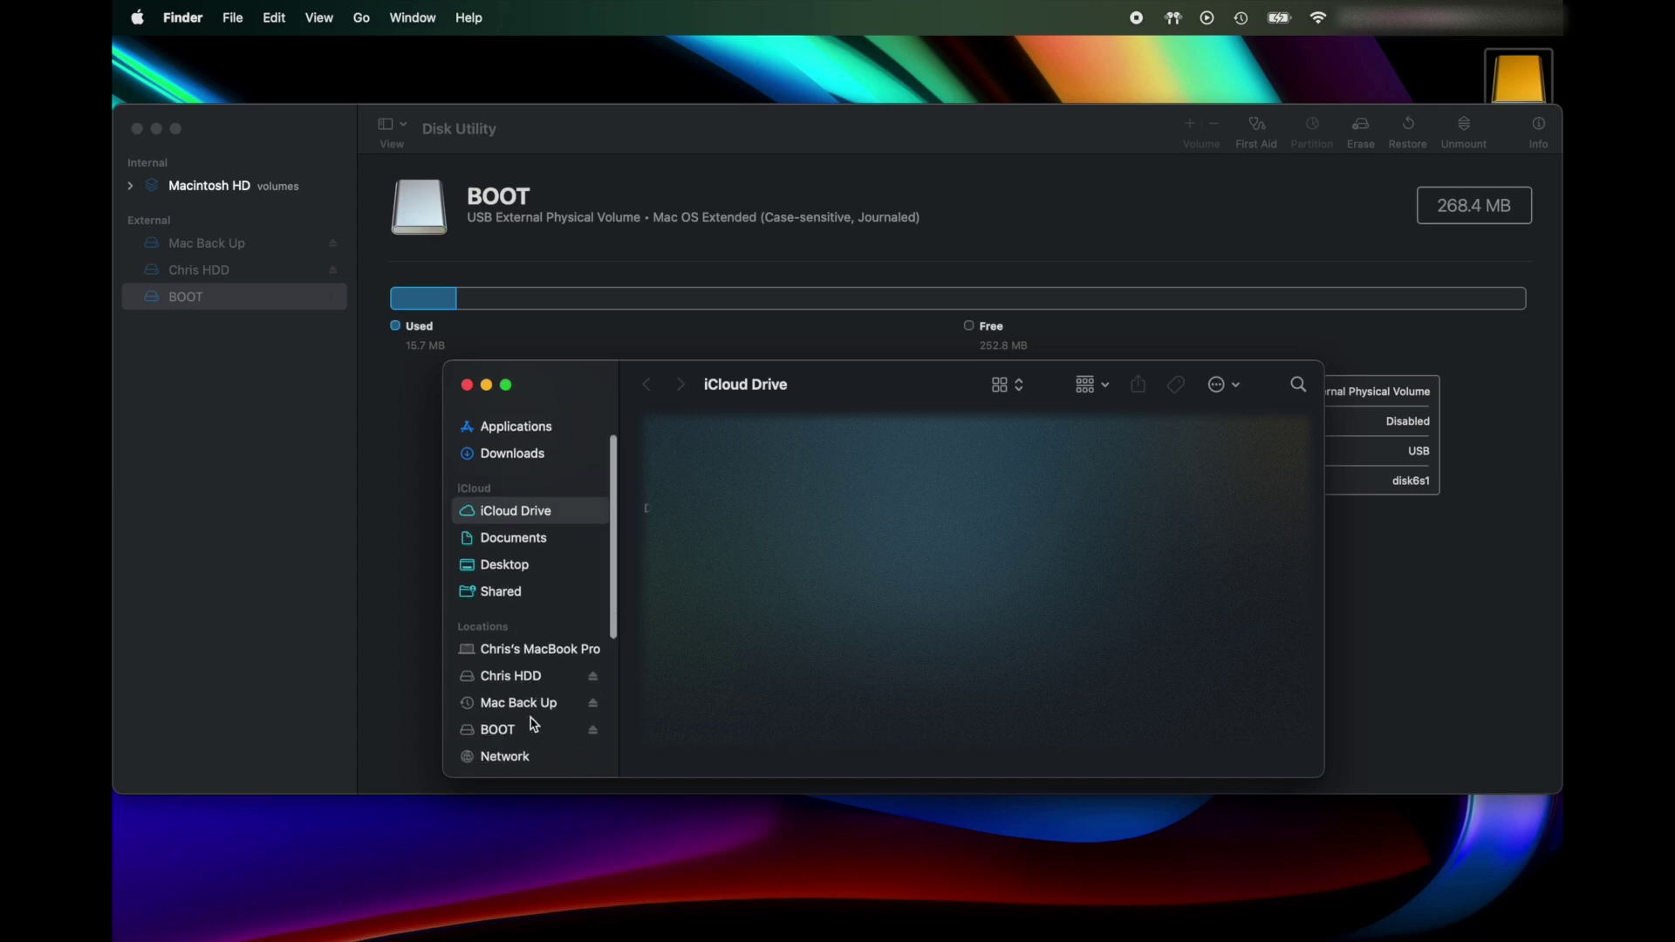
{"action": "scroll", "coordinate": [528, 693], "scroll_direction": "down", "scroll_amount": 2}
{"action": "left_click", "coordinate": [523, 681]}
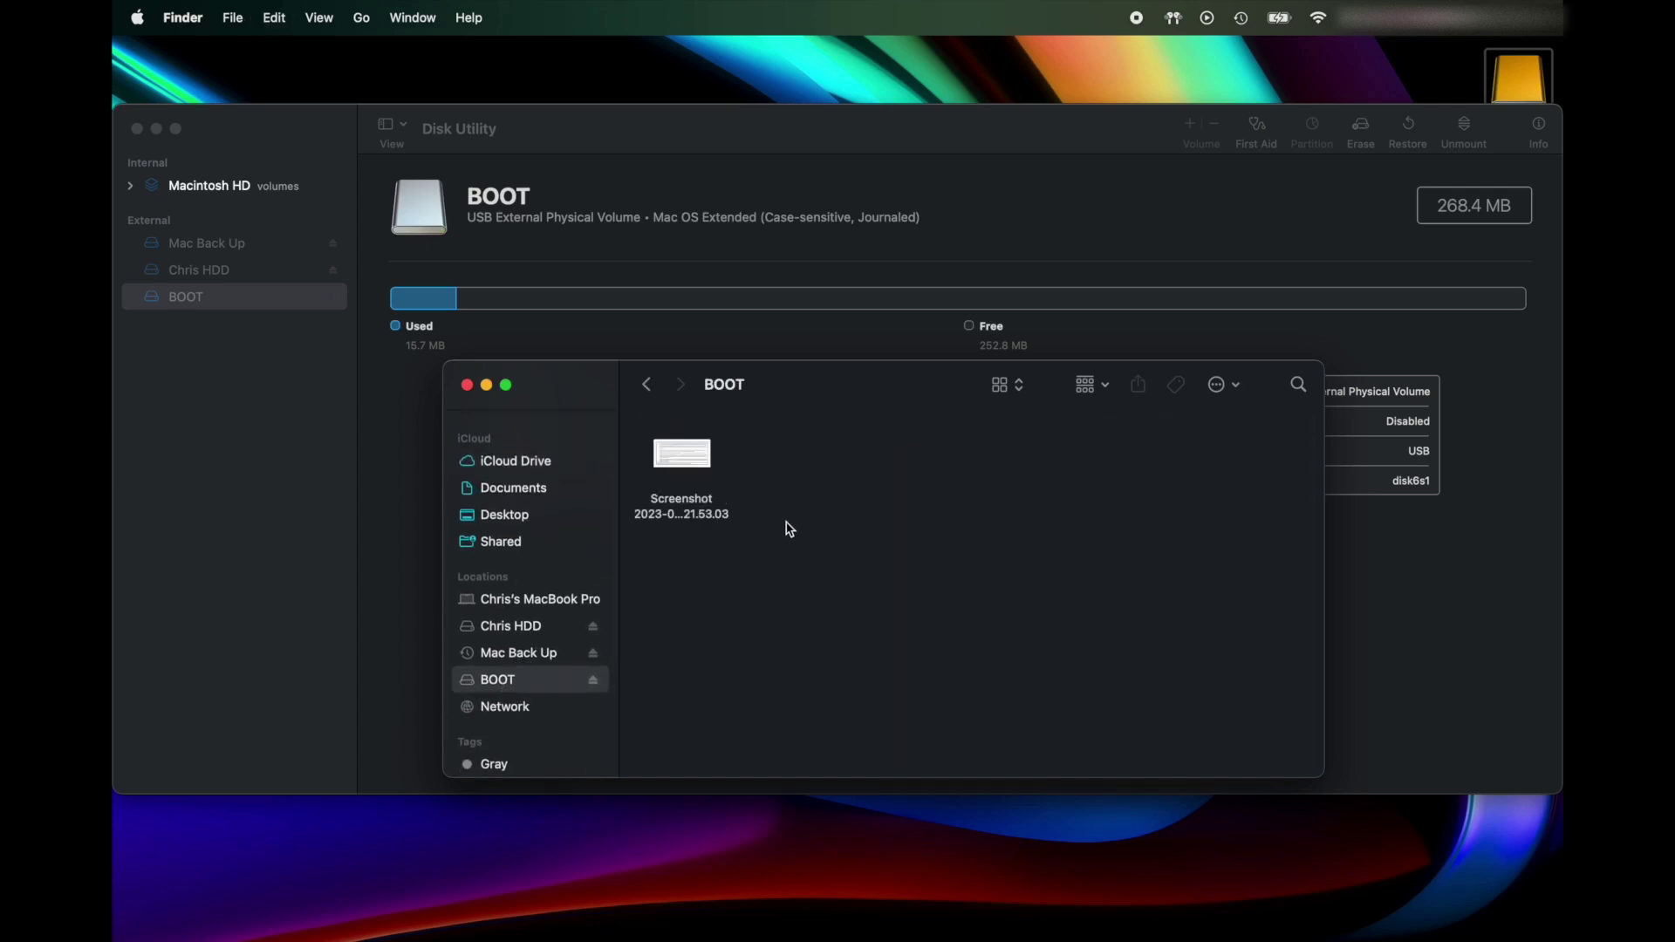
{"action": "scroll", "coordinate": [595, 416], "scroll_direction": "down", "scroll_amount": 1}
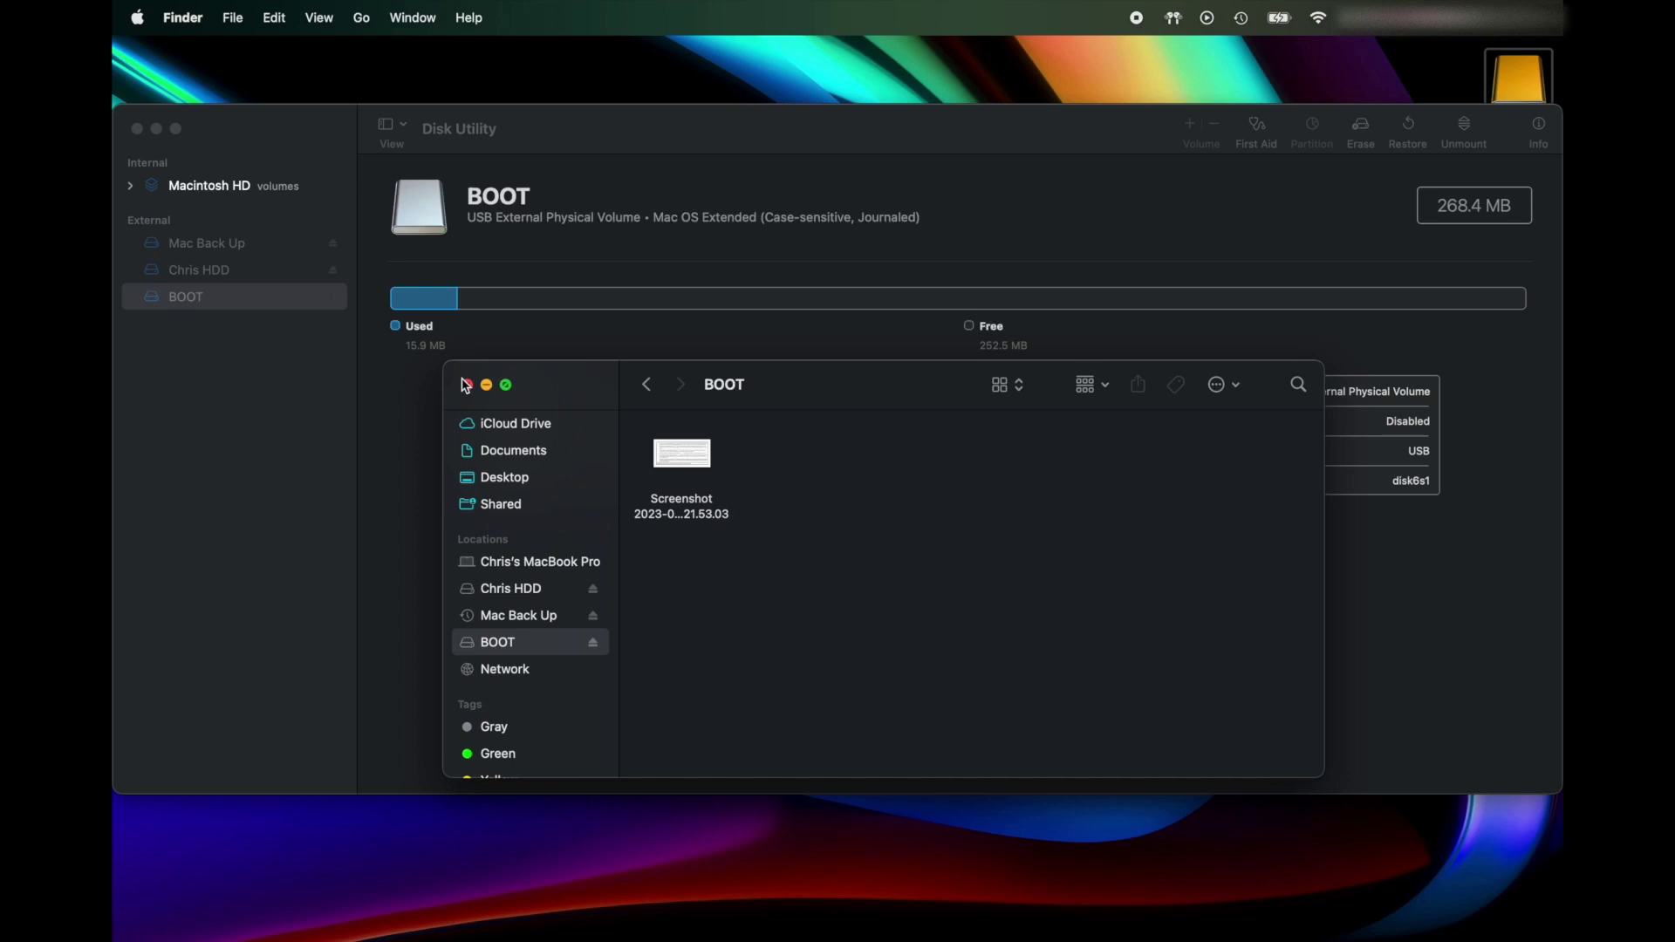
{"action": "left_click", "coordinate": [466, 384]}
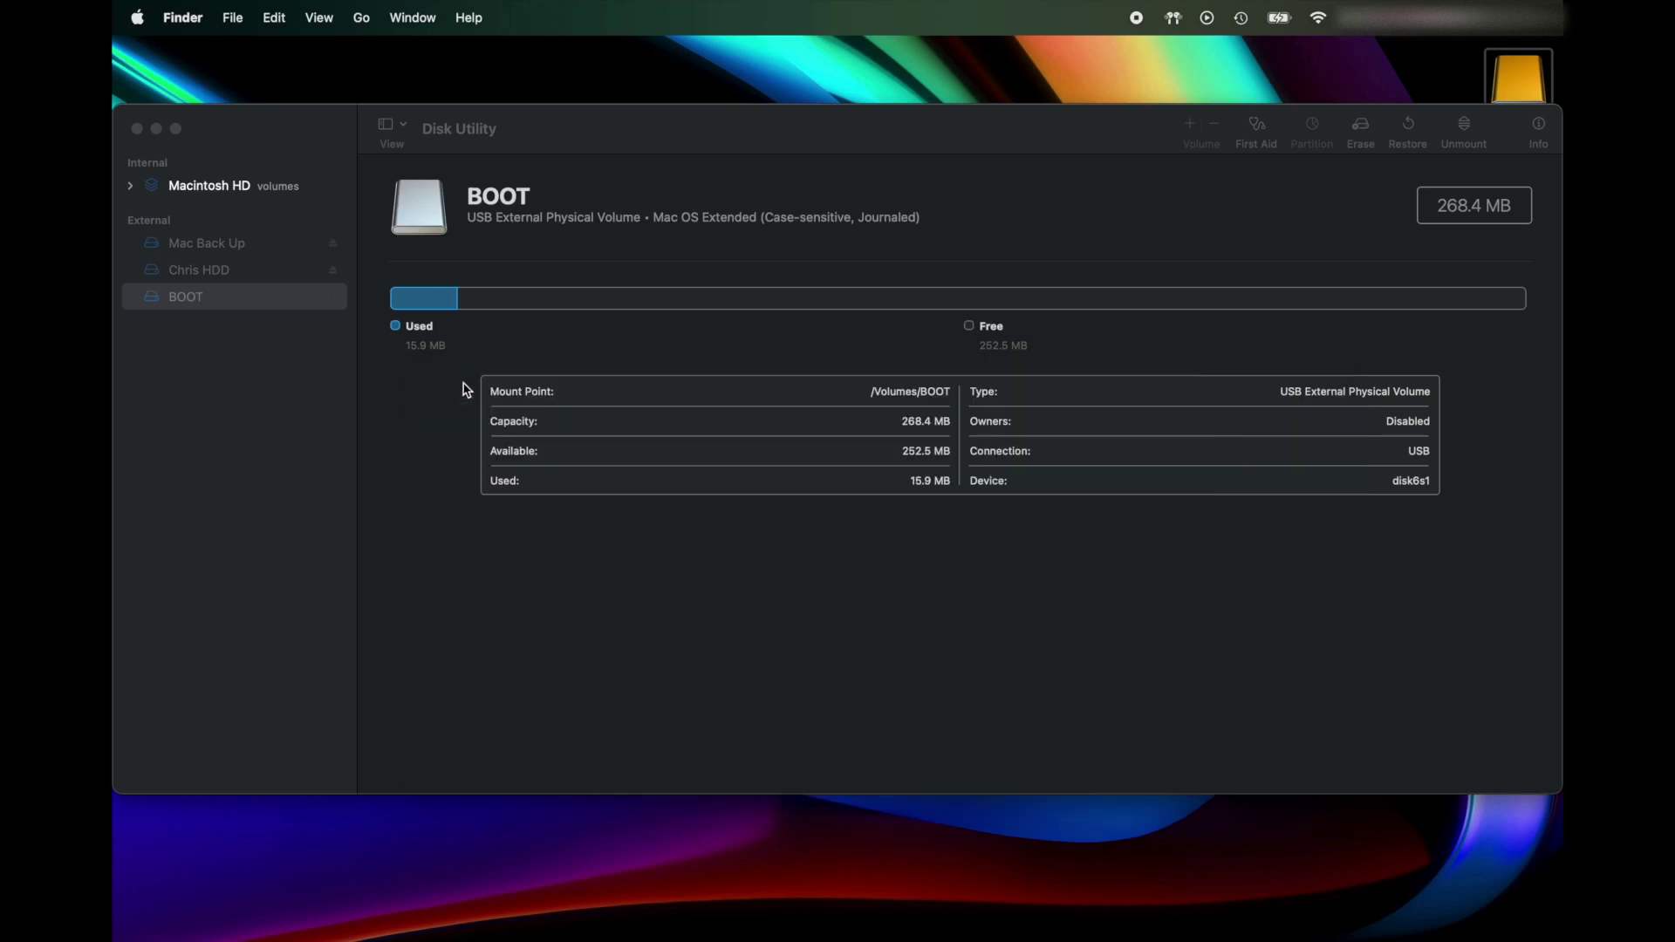
{"action": "left_click", "coordinate": [530, 392]}
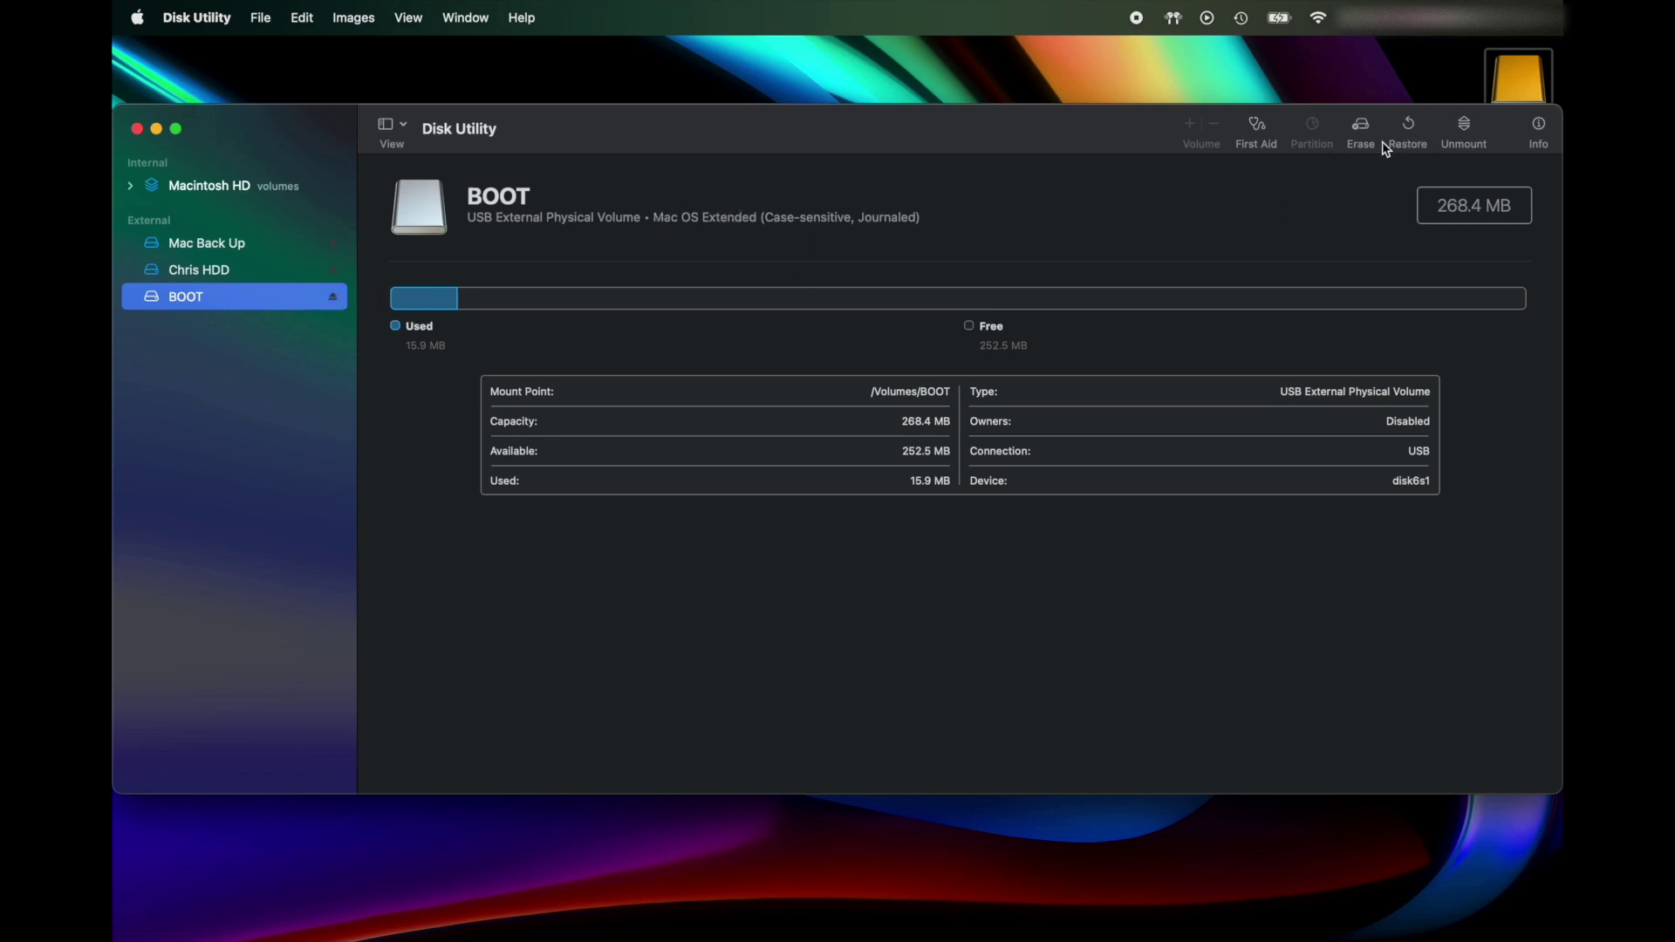
{"action": "left_click", "coordinate": [1361, 130]}
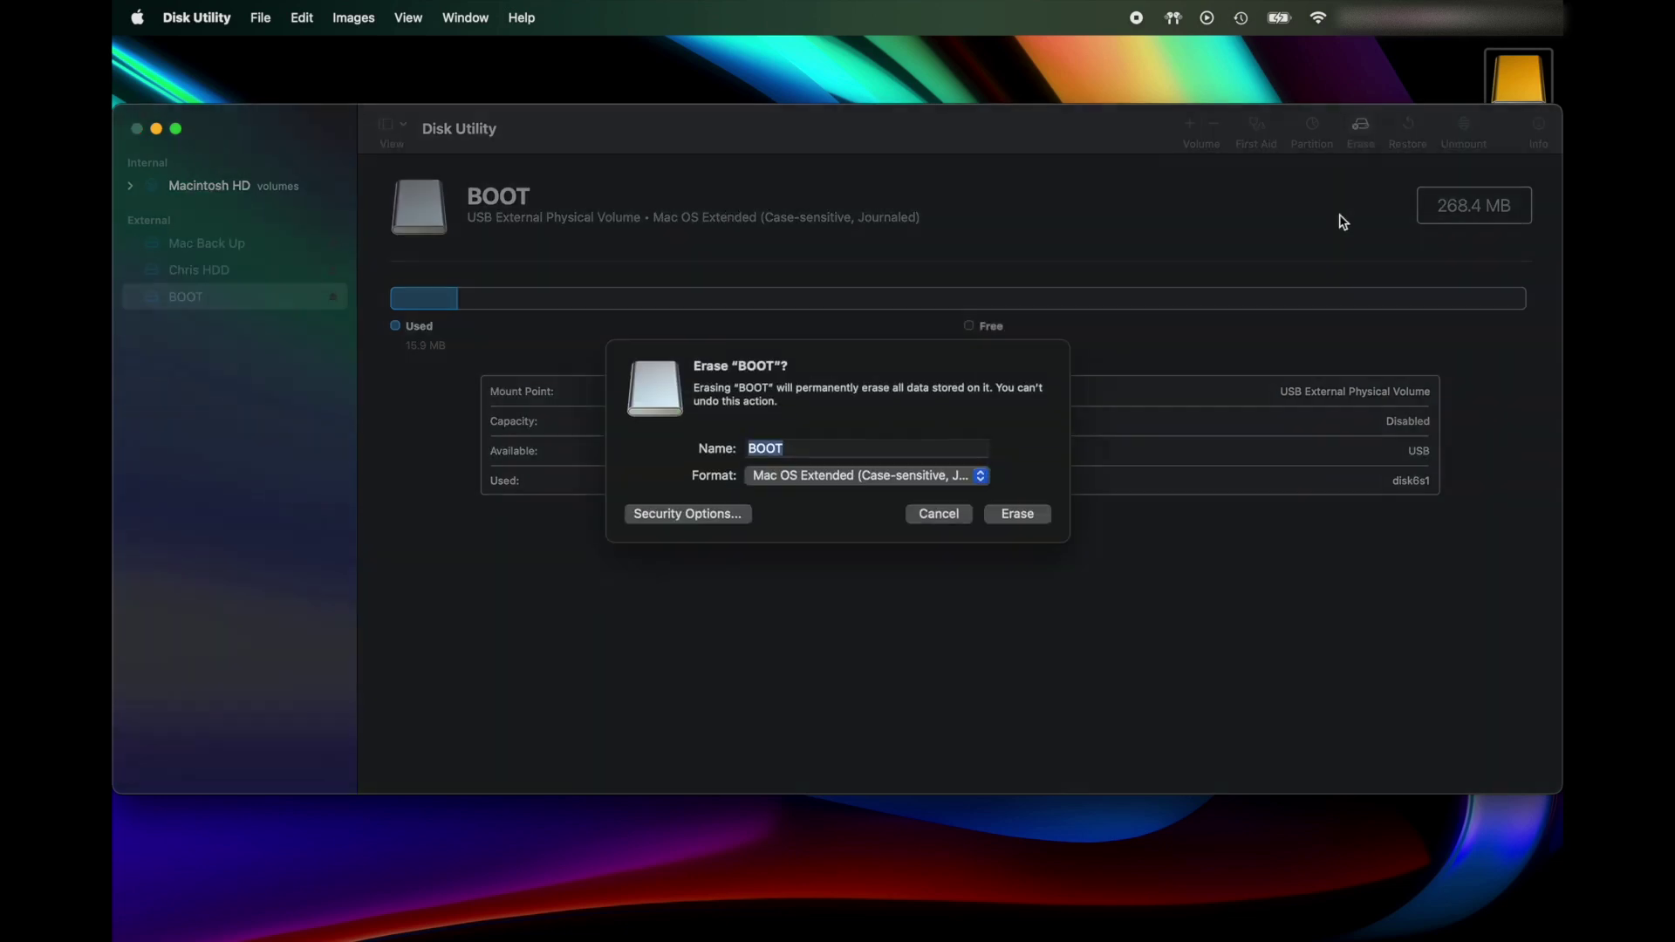
{"action": "left_click", "coordinate": [932, 483]}
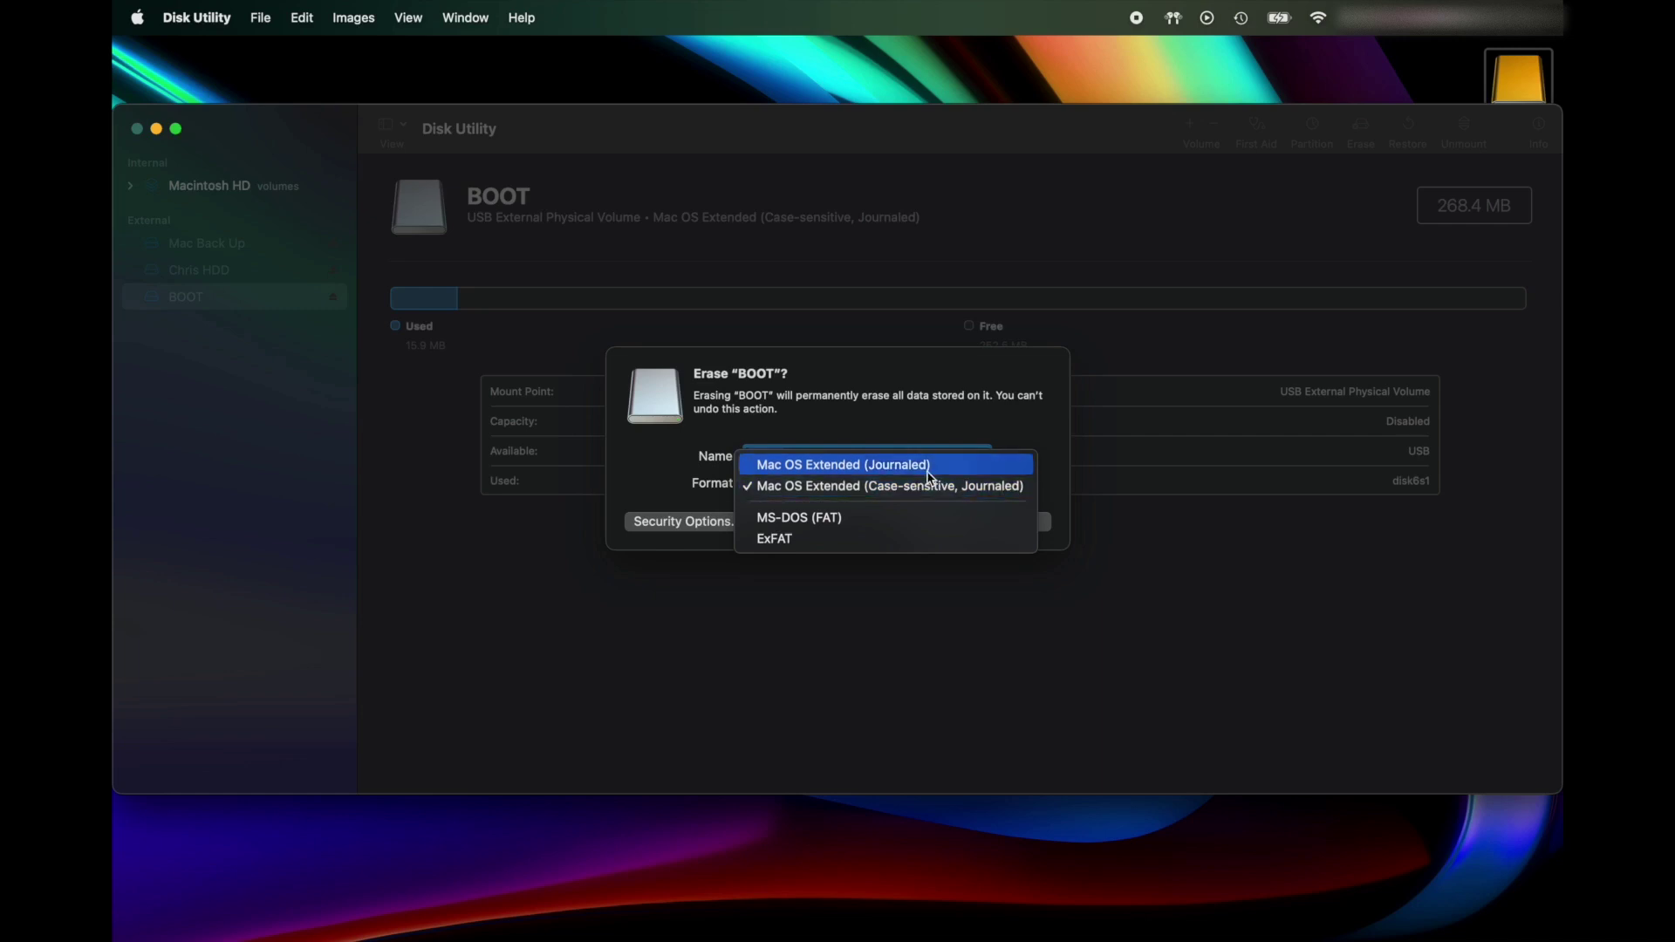
{"action": "left_click", "coordinate": [954, 420]}
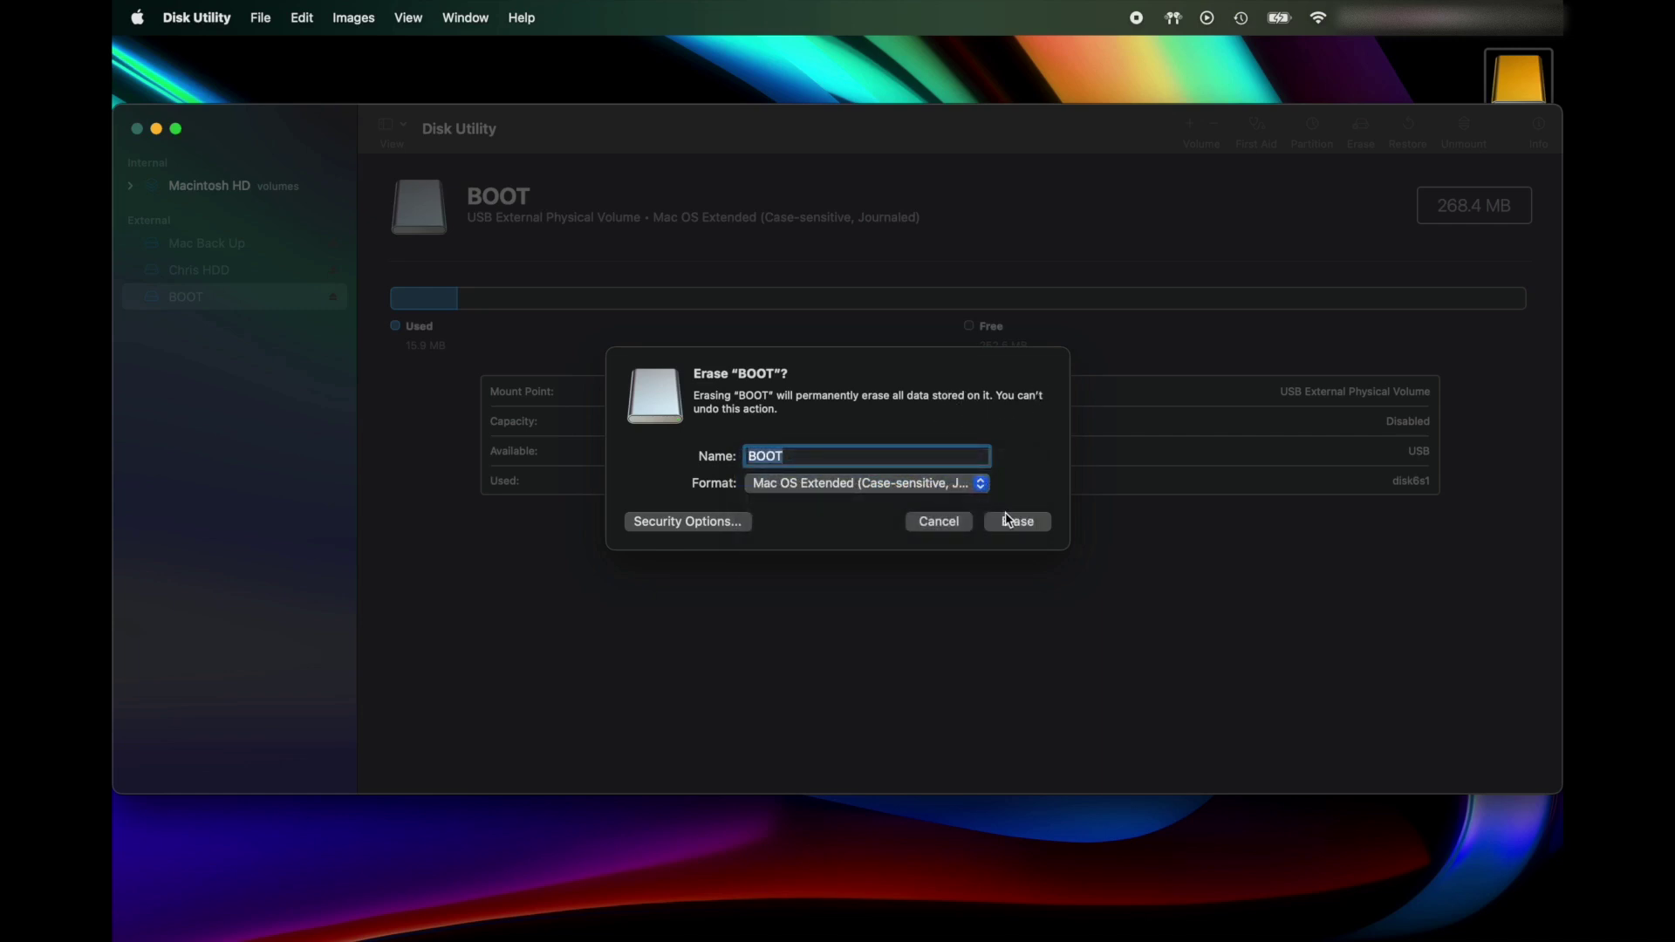
{"action": "left_click", "coordinate": [938, 522]}
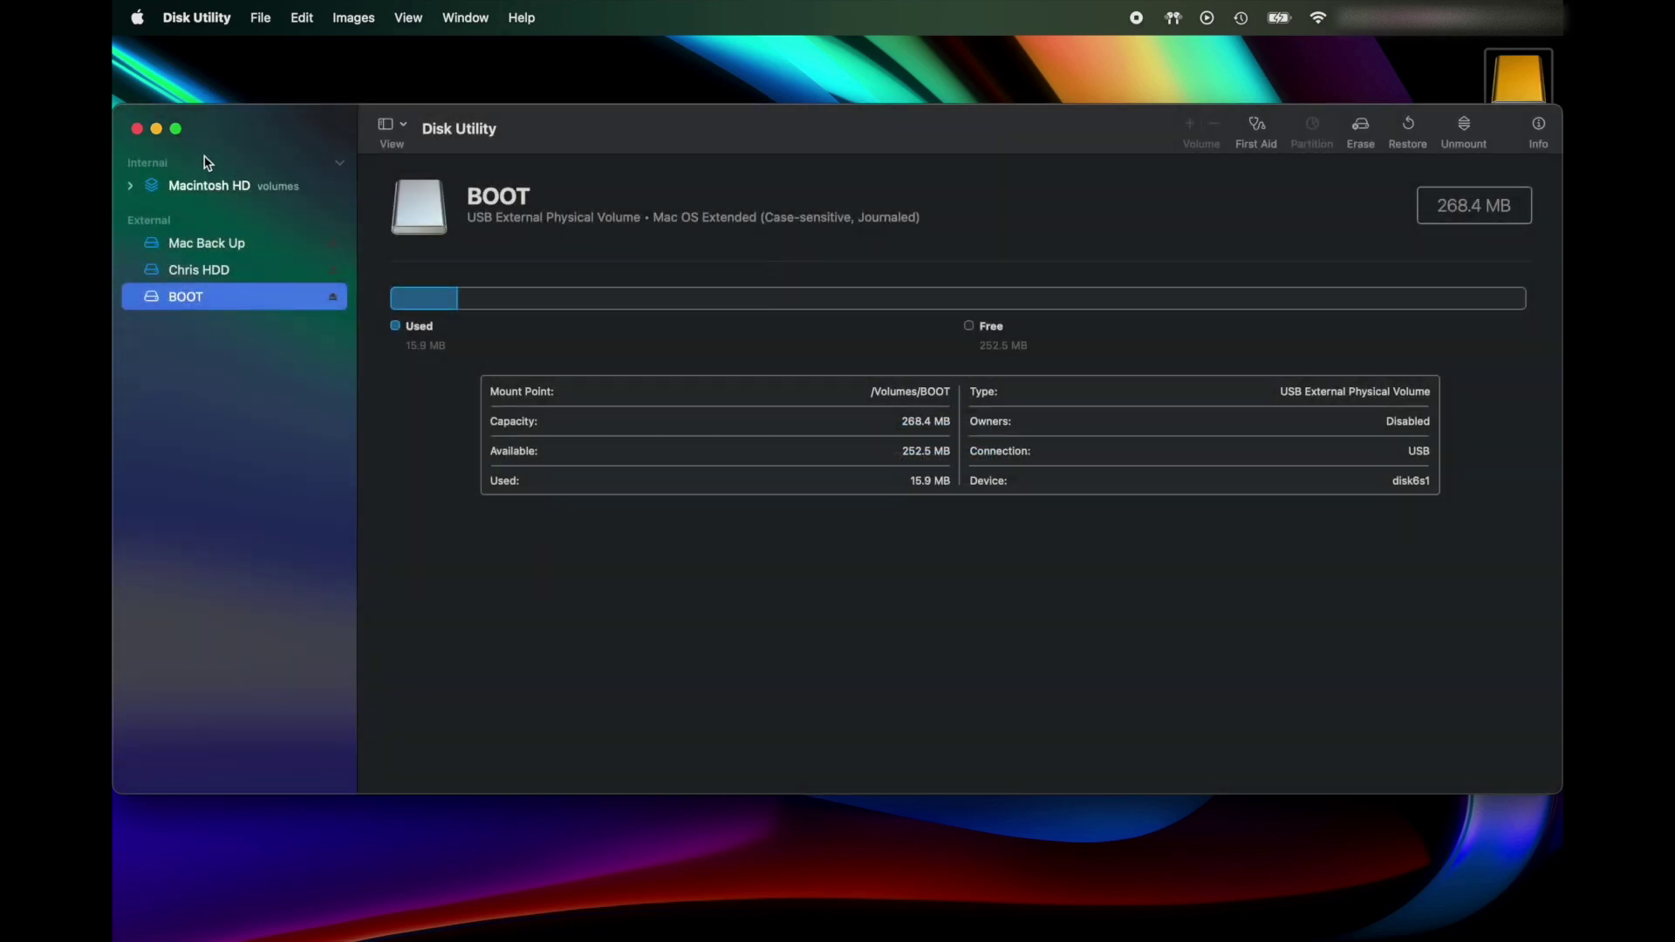
{"action": "left_click", "coordinate": [136, 129]}
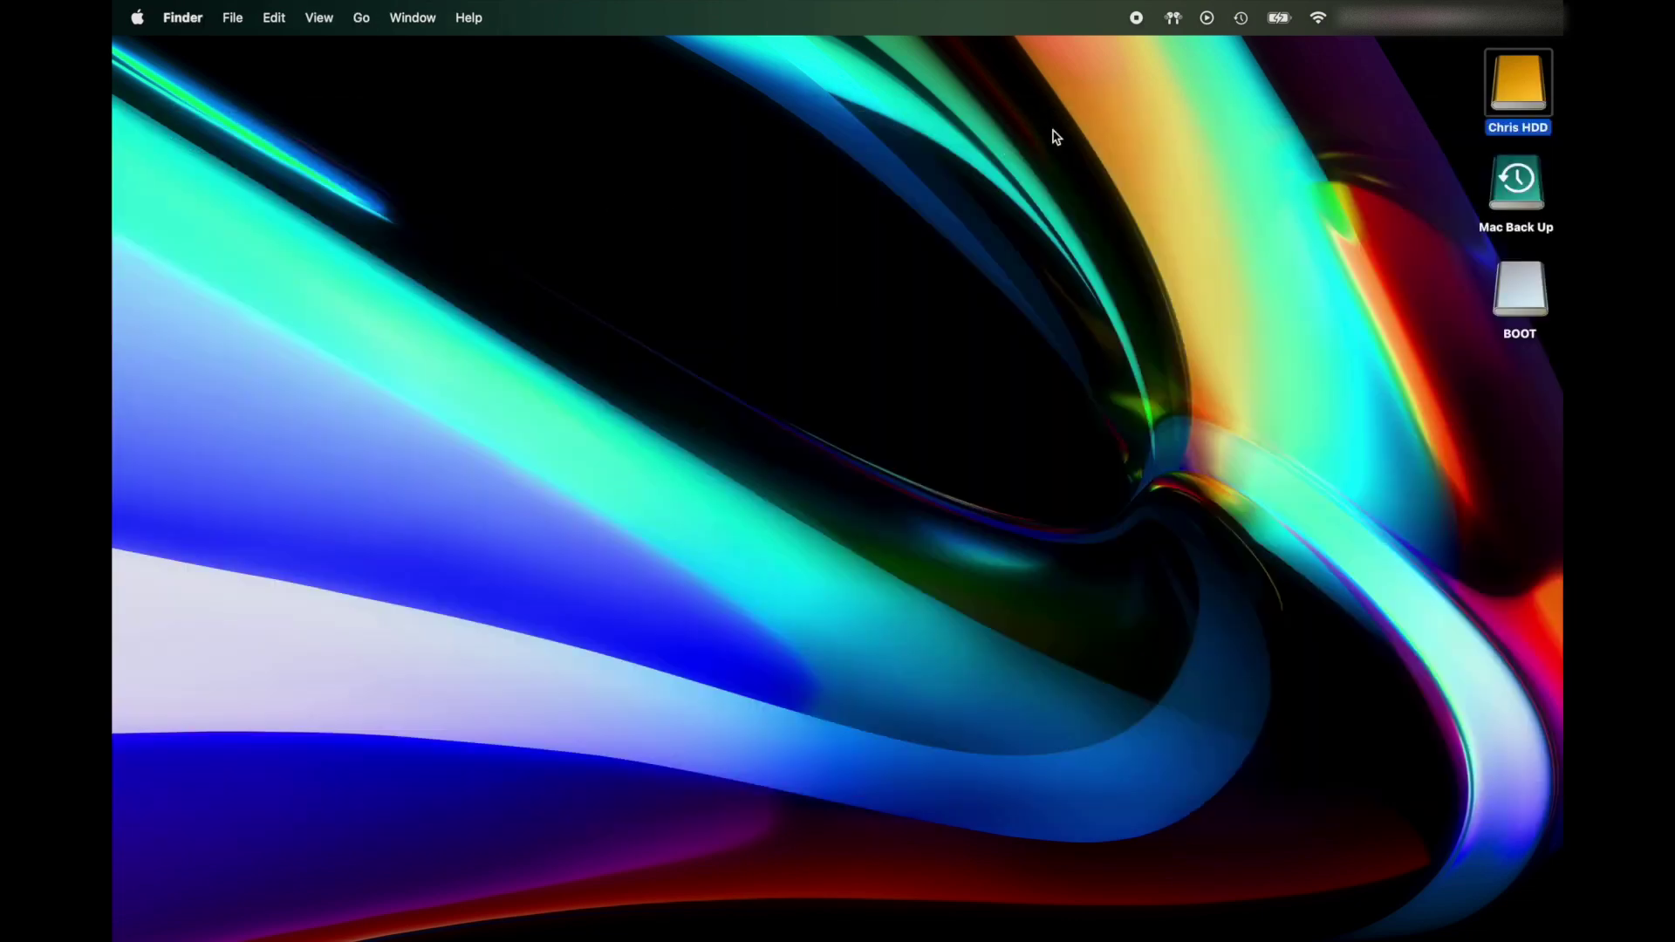
Remove BOOT from the excluded drives in Time Machine's backup options.
{"action": "left_click", "coordinate": [1242, 19]}
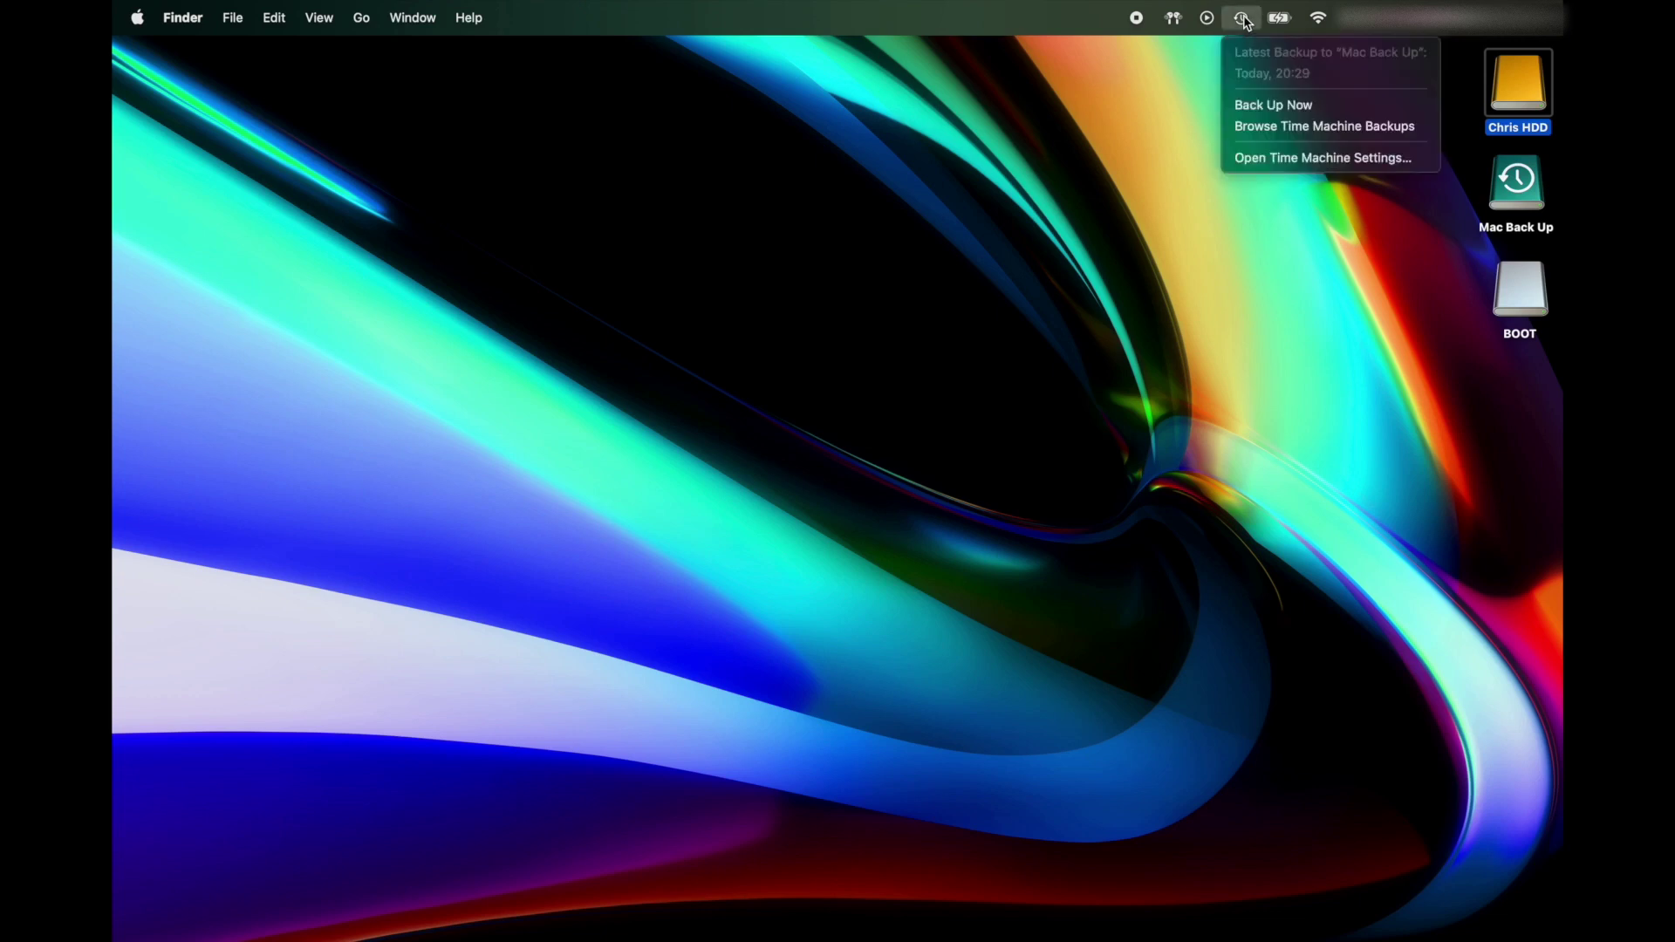
{"action": "left_click", "coordinate": [1274, 158]}
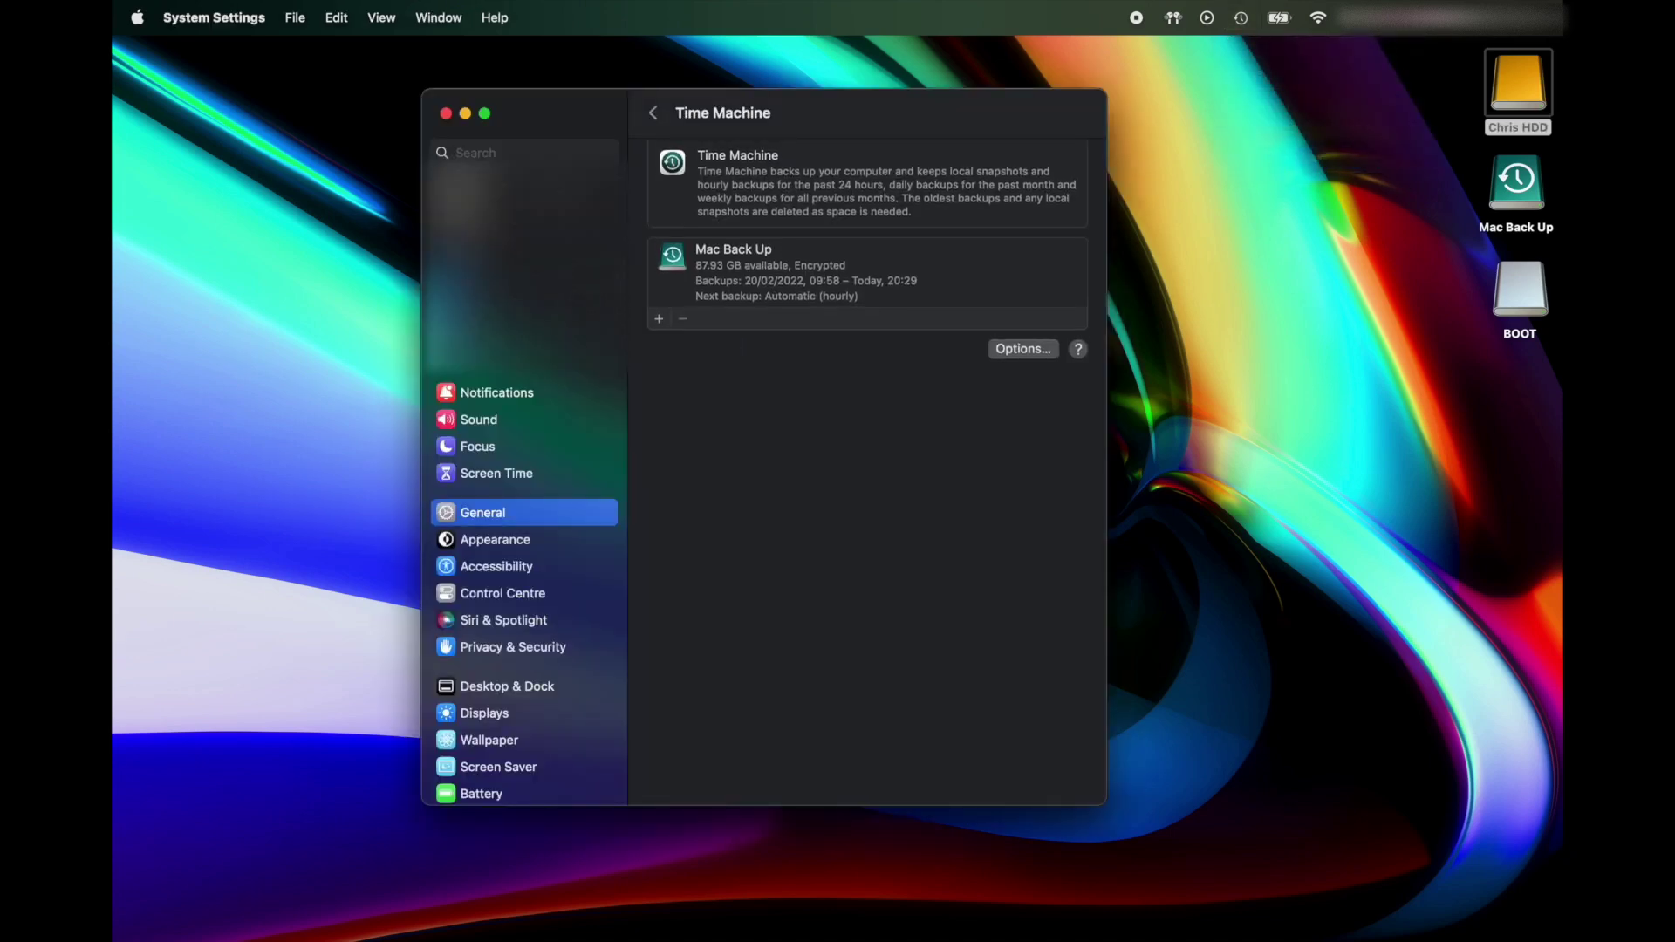
{"action": "scroll", "coordinate": [524, 523], "scroll_direction": "down", "scroll_amount": 5}
{"action": "scroll", "coordinate": [524, 523], "scroll_direction": "up", "scroll_amount": 2}
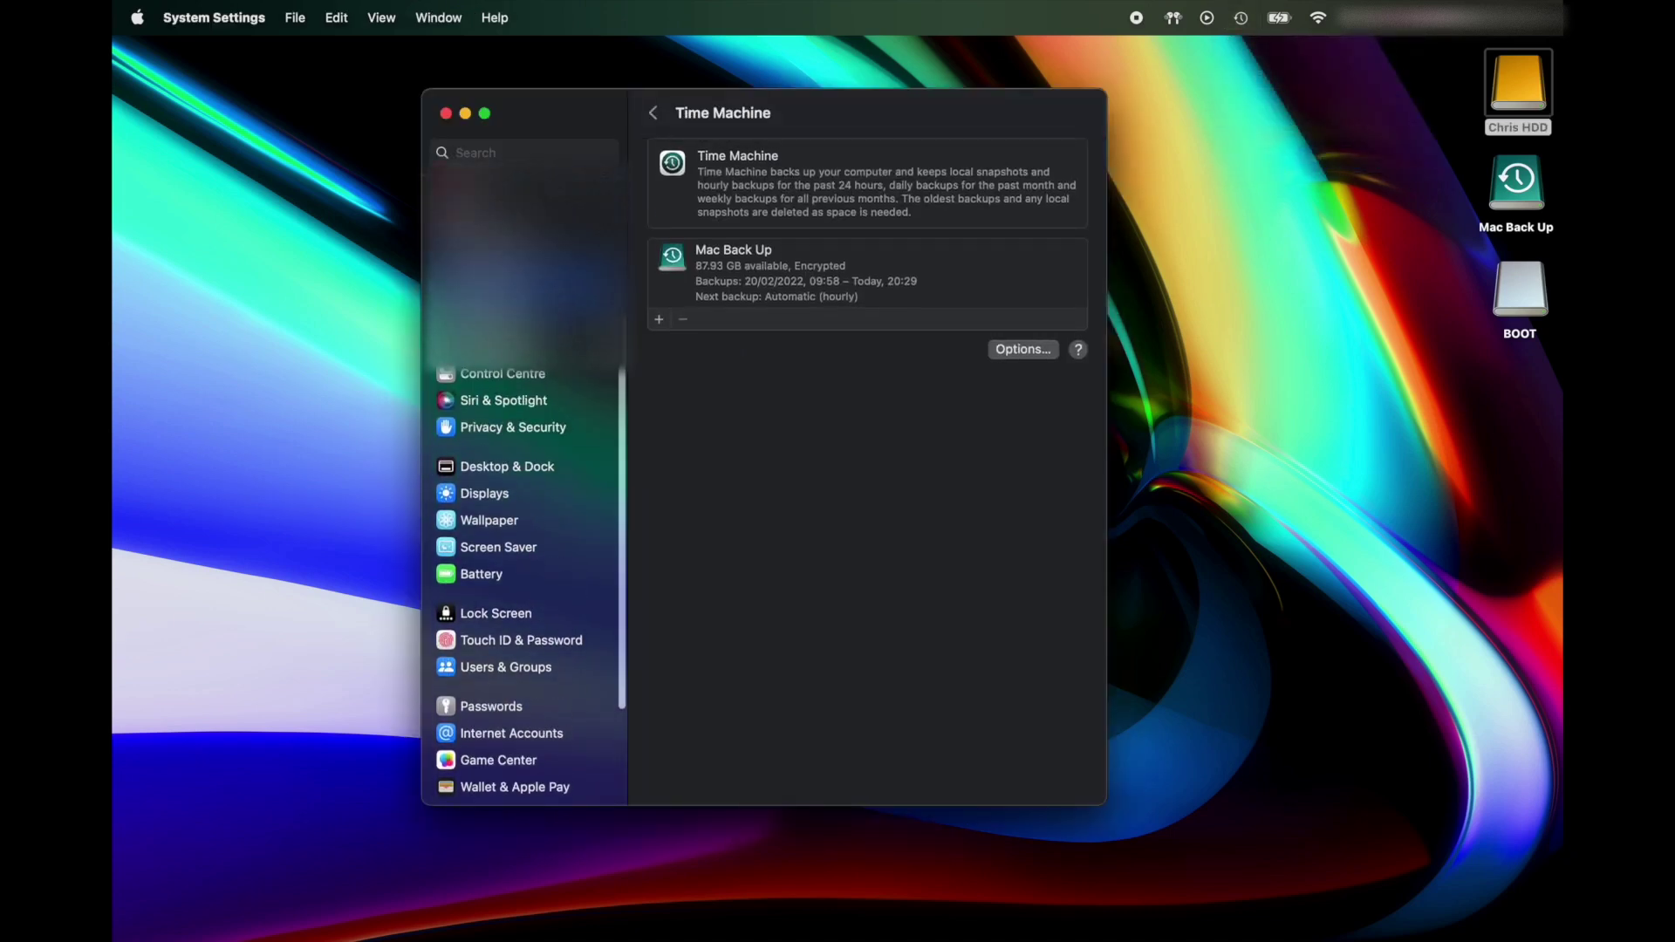
{"action": "left_click", "coordinate": [1006, 342]}
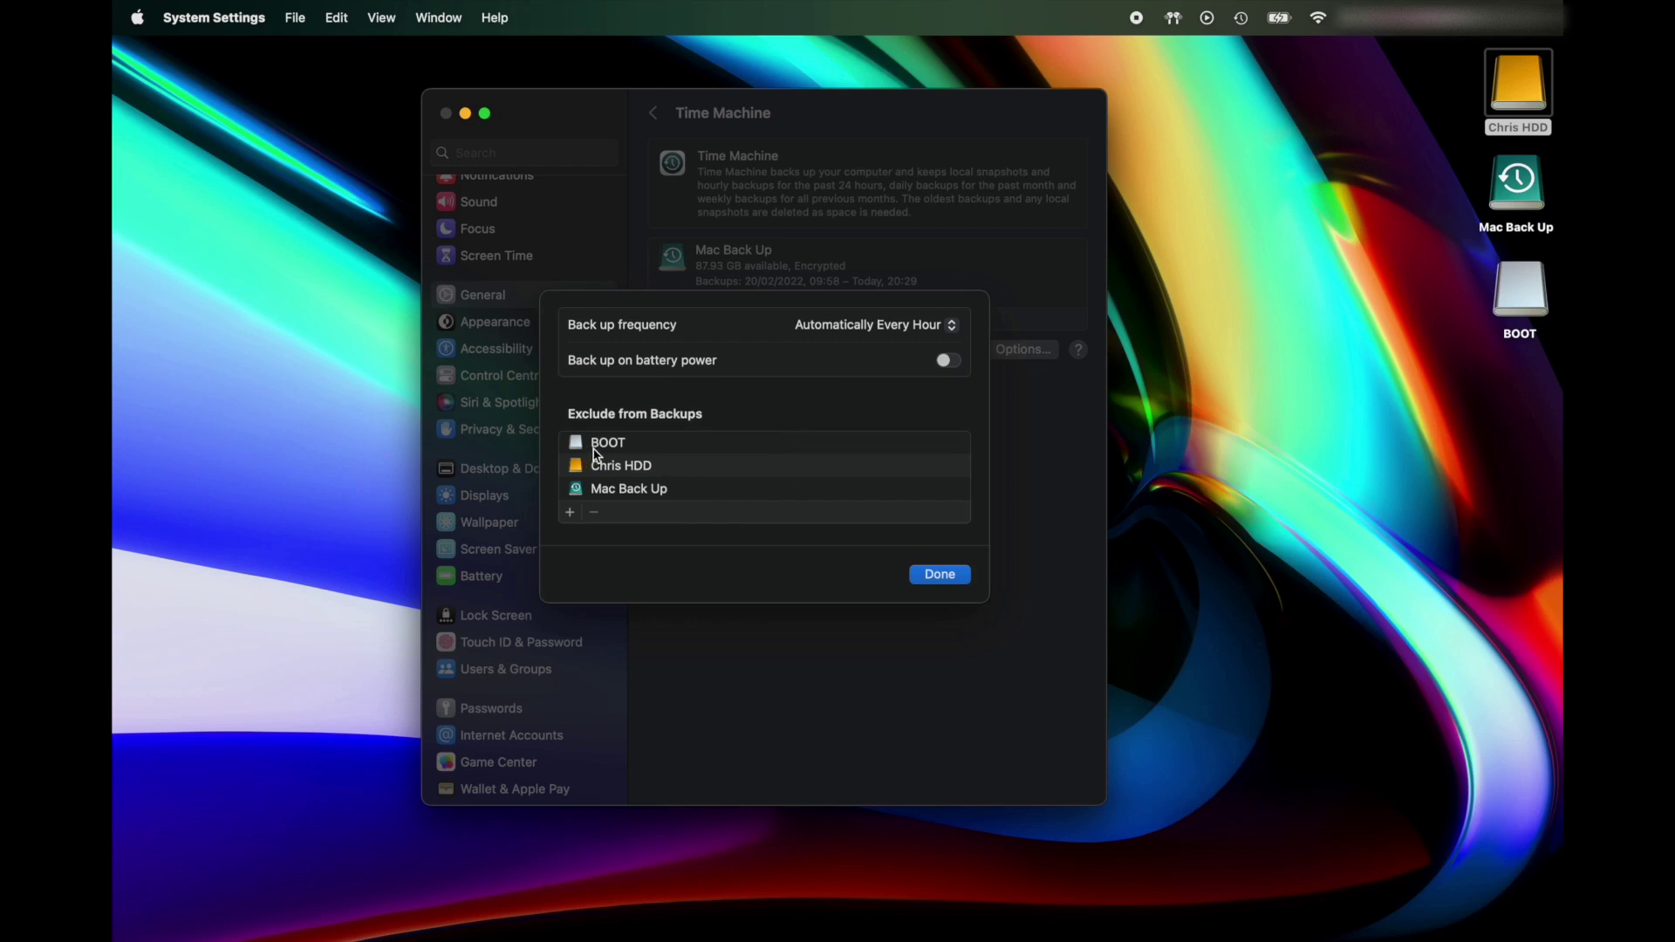
{"action": "left_click", "coordinate": [627, 452]}
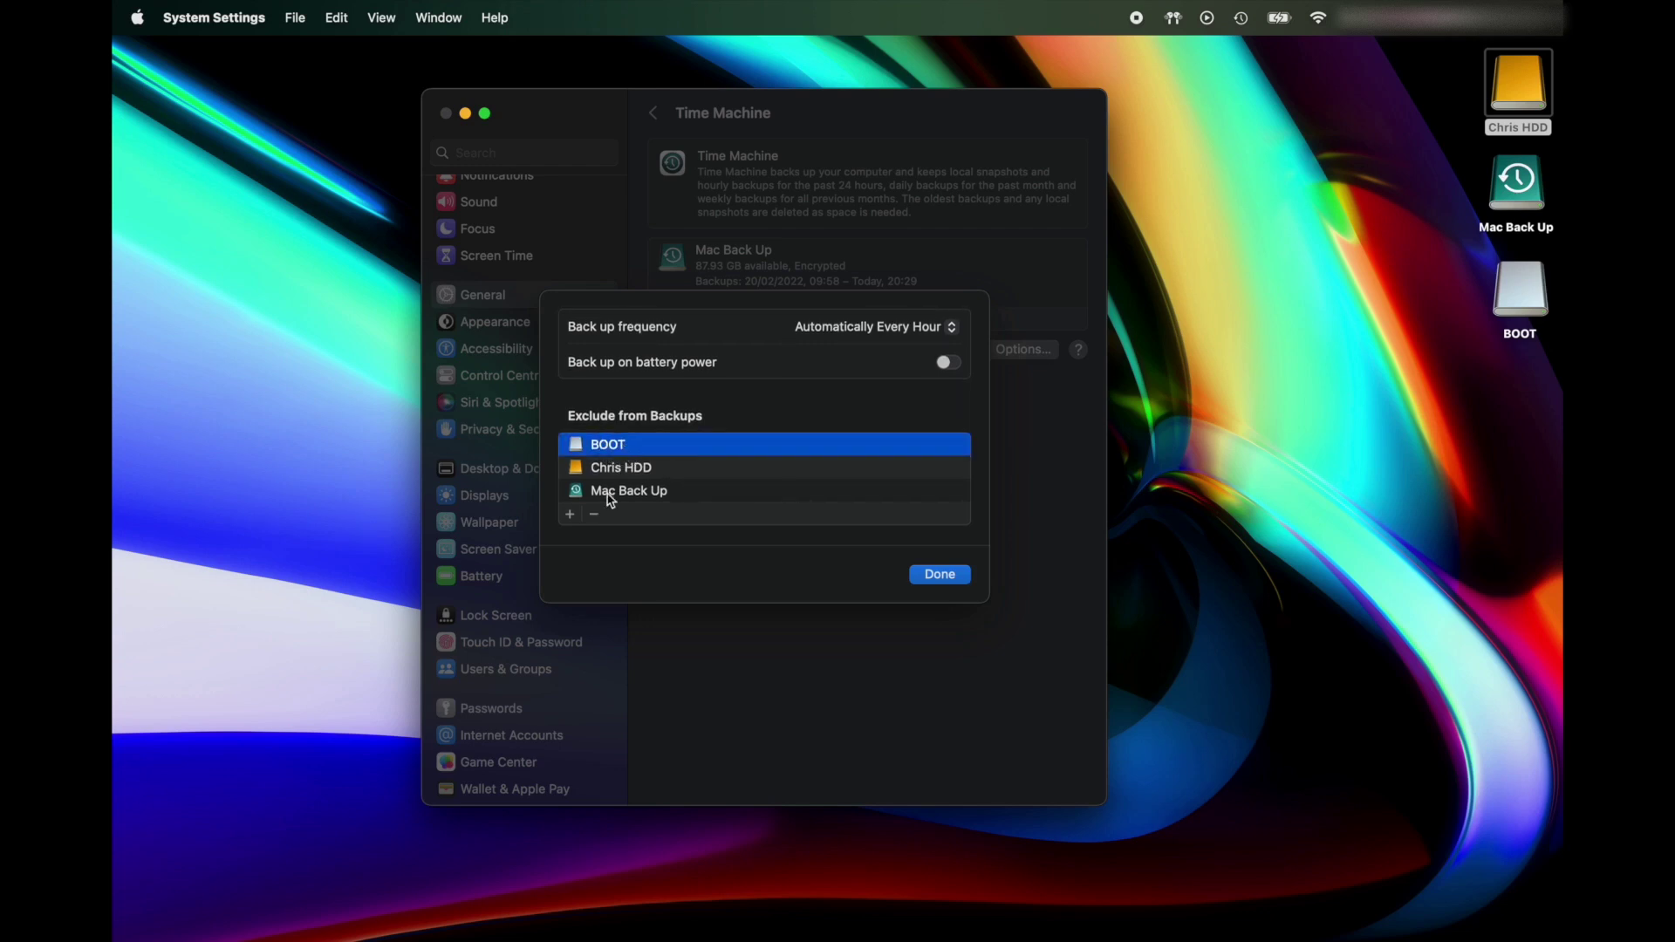
{"action": "left_click", "coordinate": [594, 516]}
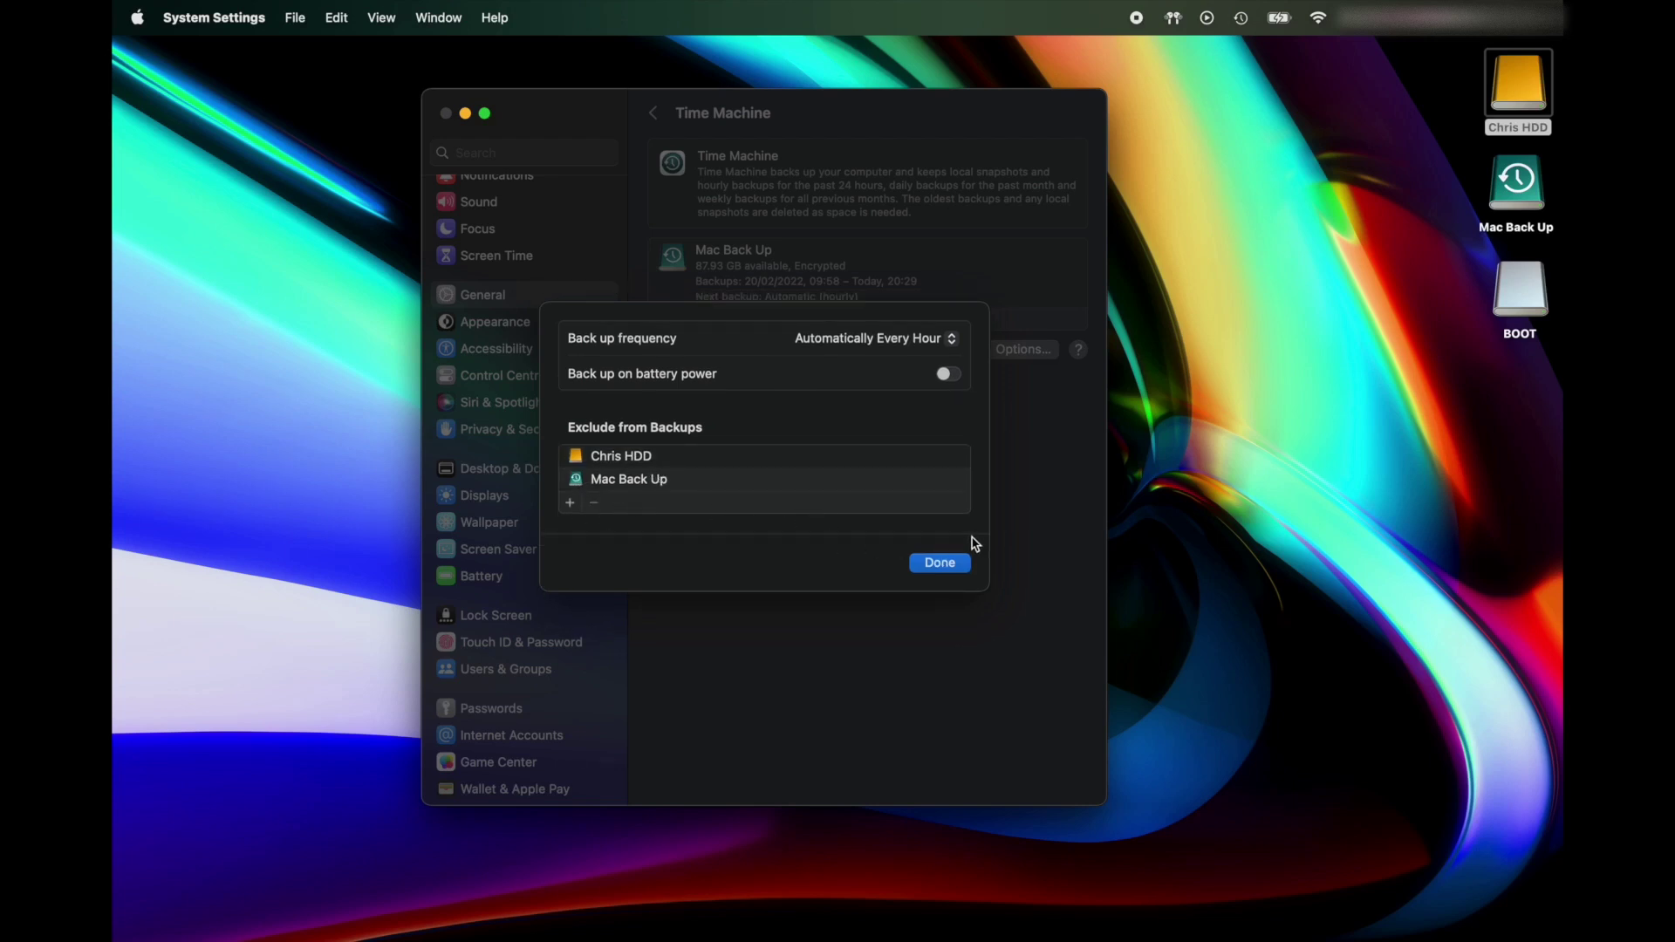
{"action": "left_click", "coordinate": [939, 563]}
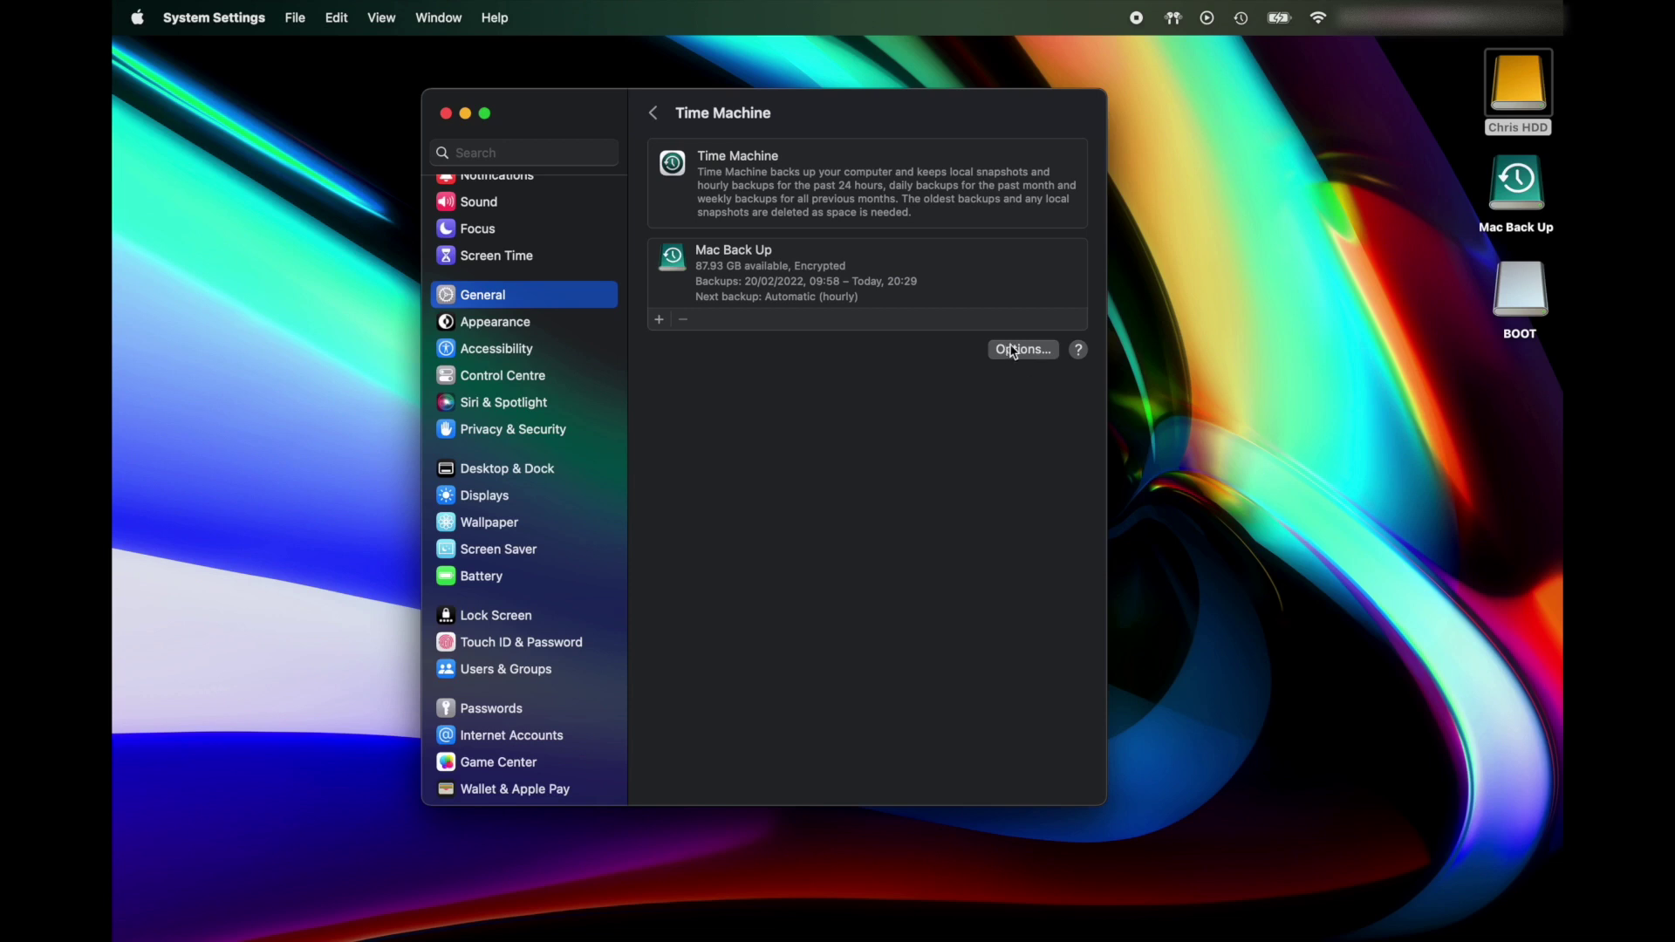
{"action": "left_click", "coordinate": [1241, 20]}
Back up now, confirm only Chris HDD and Mac Back Up remain excluded, and close System Settings.
{"action": "left_click", "coordinate": [1252, 104]}
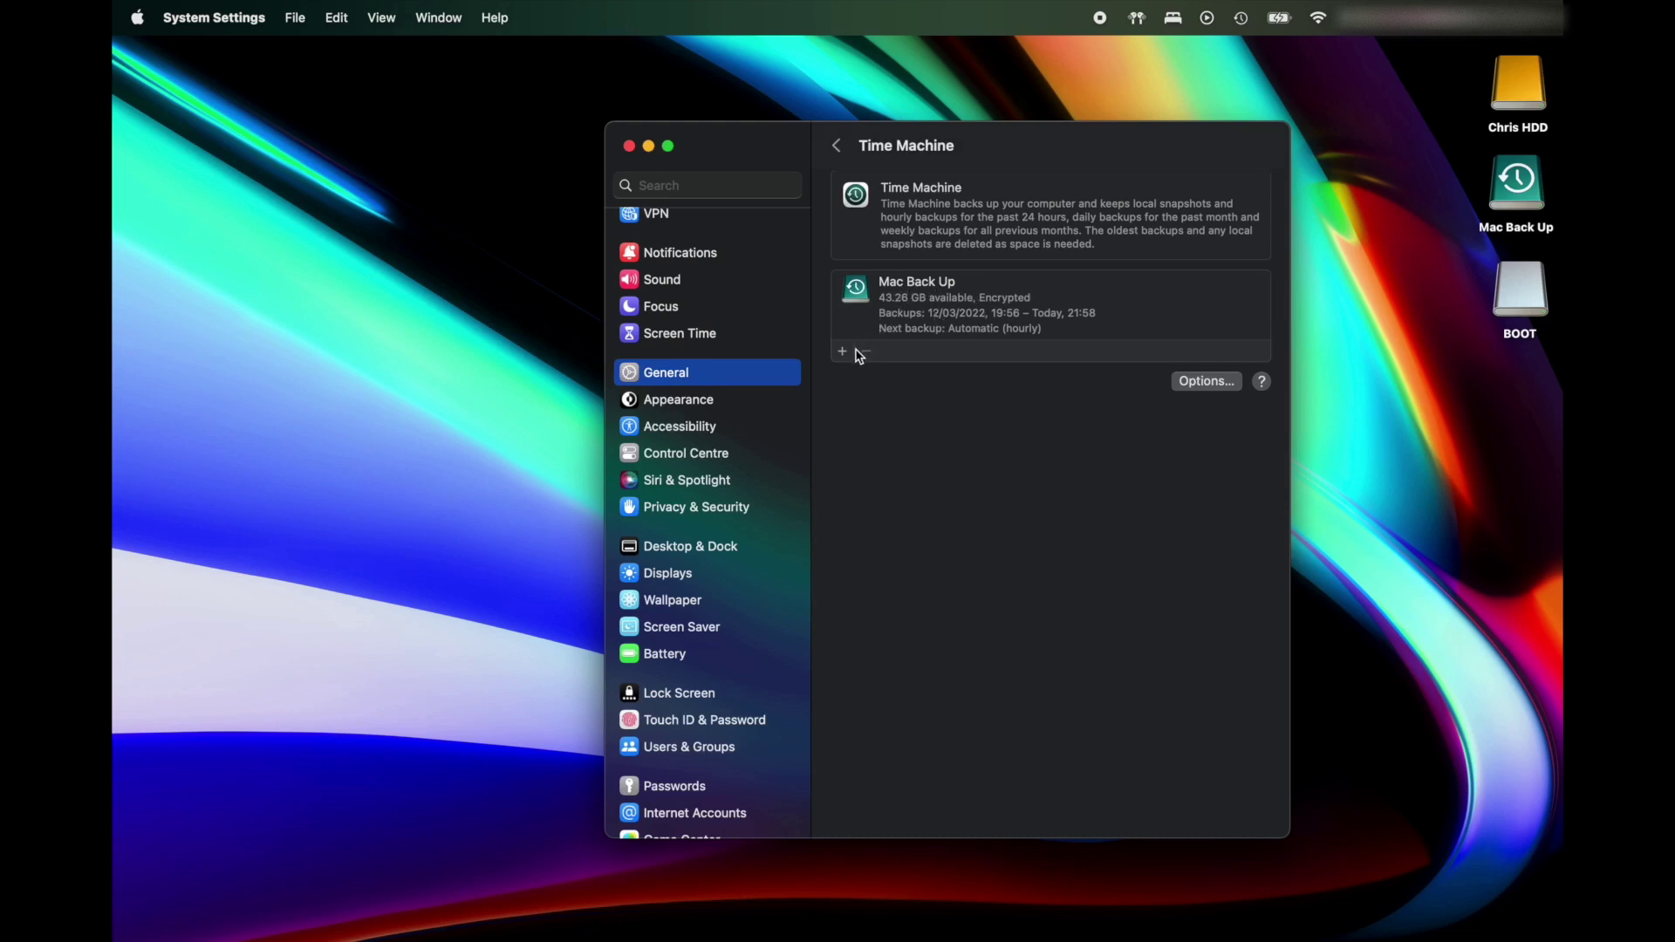
{"action": "left_click", "coordinate": [1206, 381]}
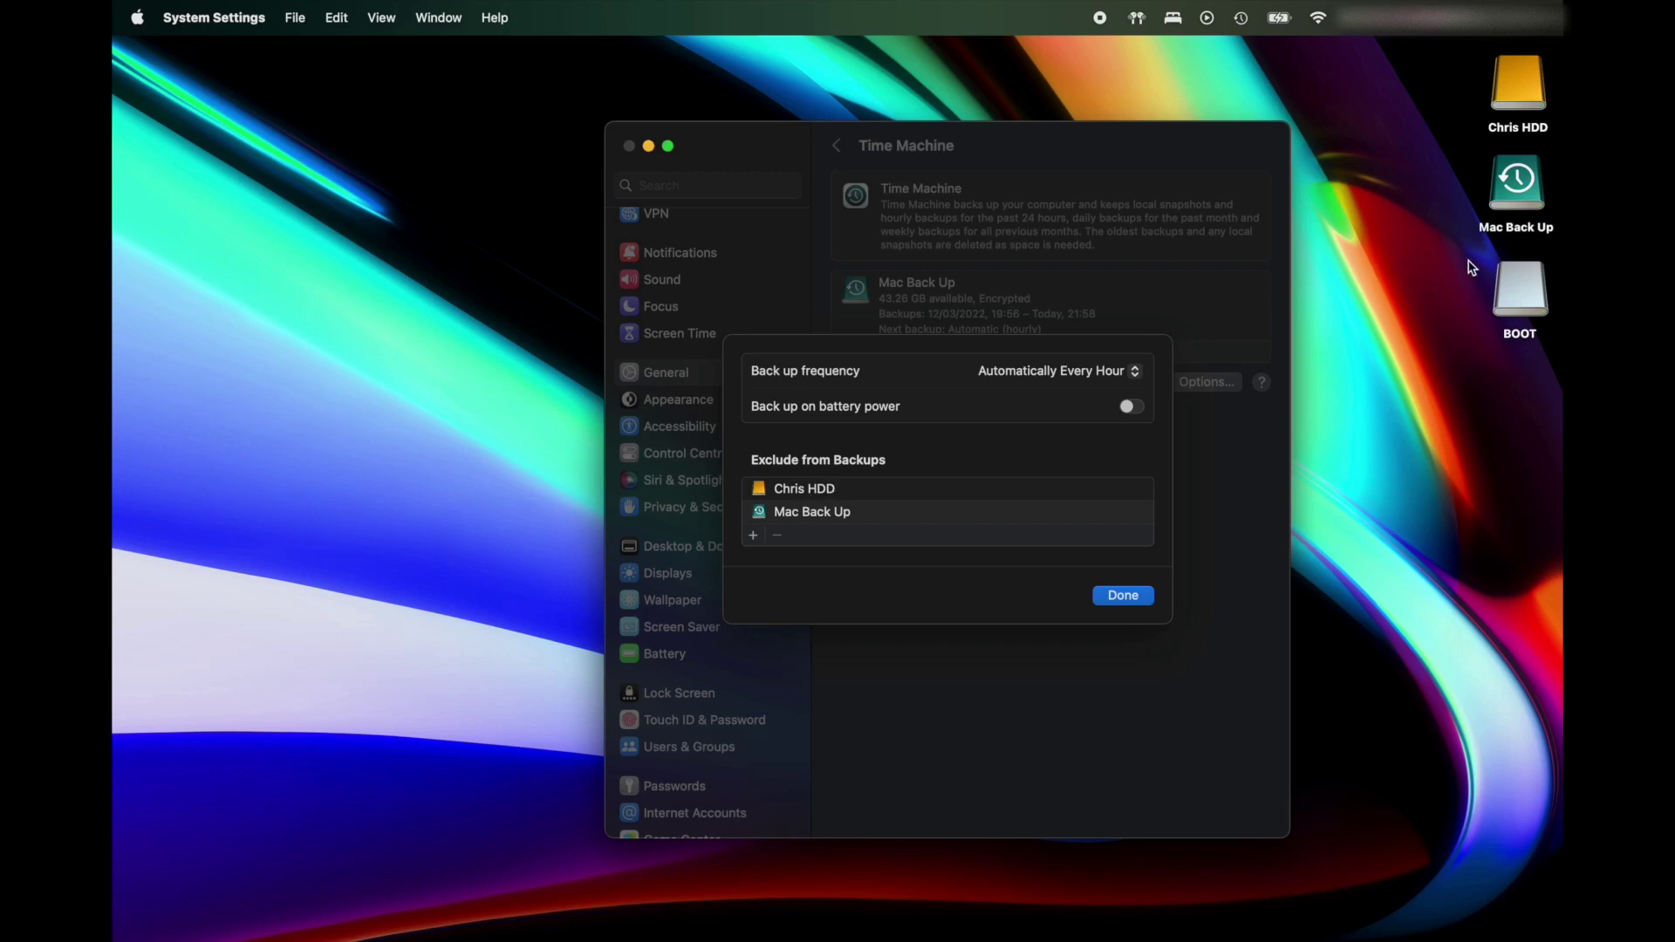
{"action": "left_click", "coordinate": [1518, 296]}
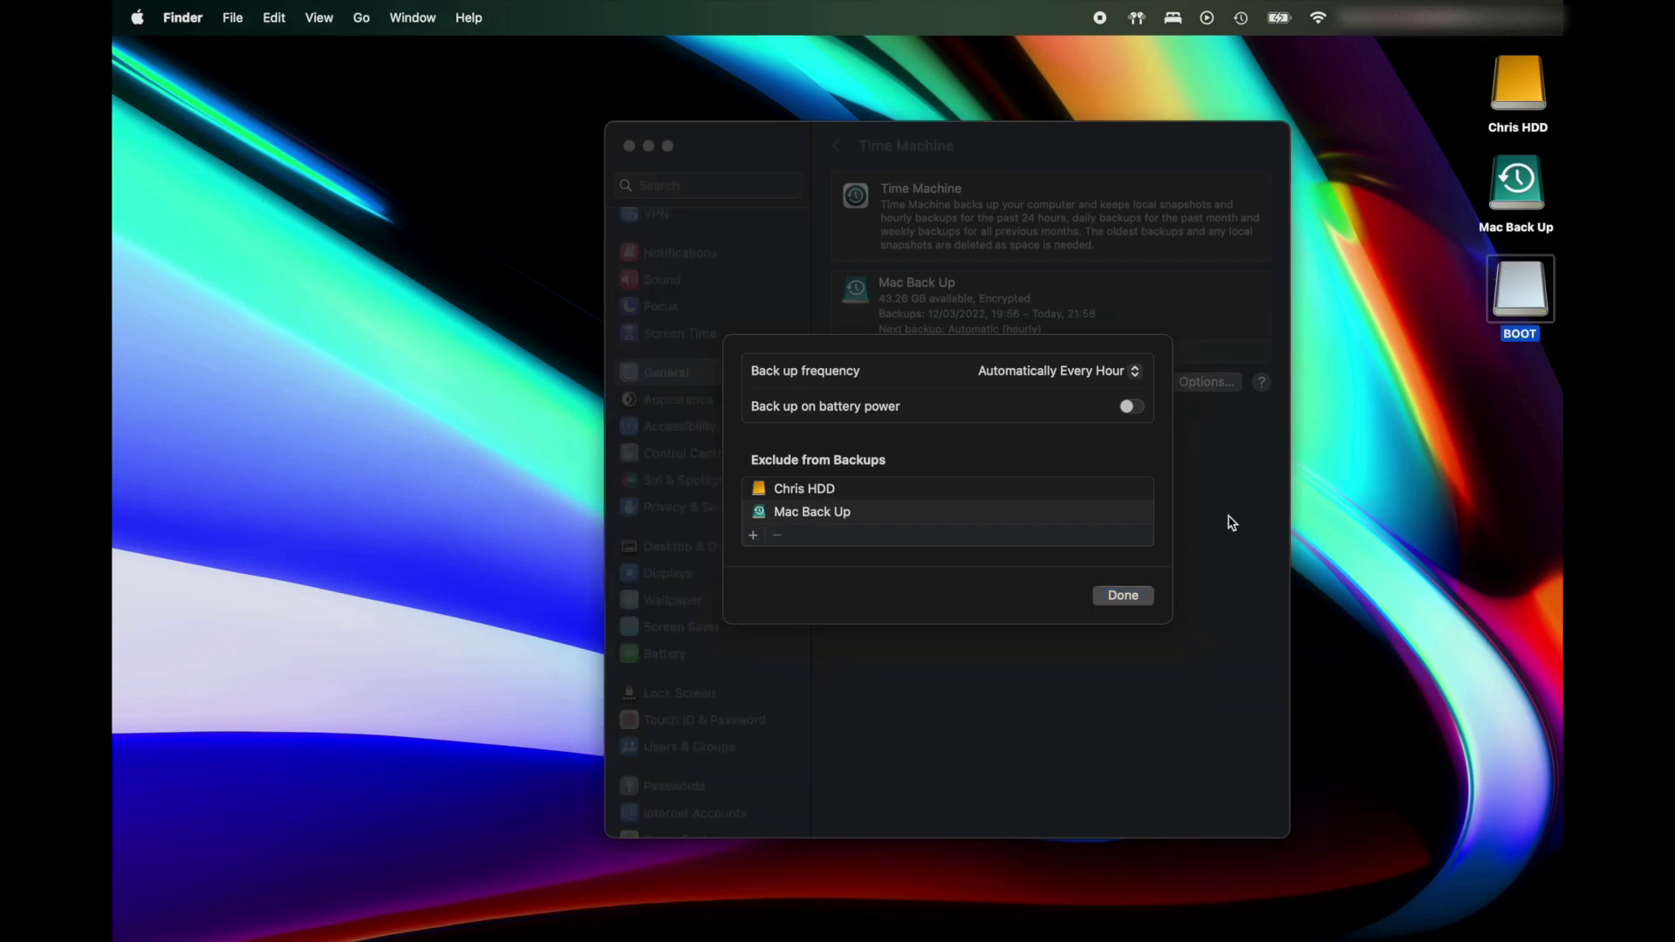
{"action": "left_click", "coordinate": [1108, 596]}
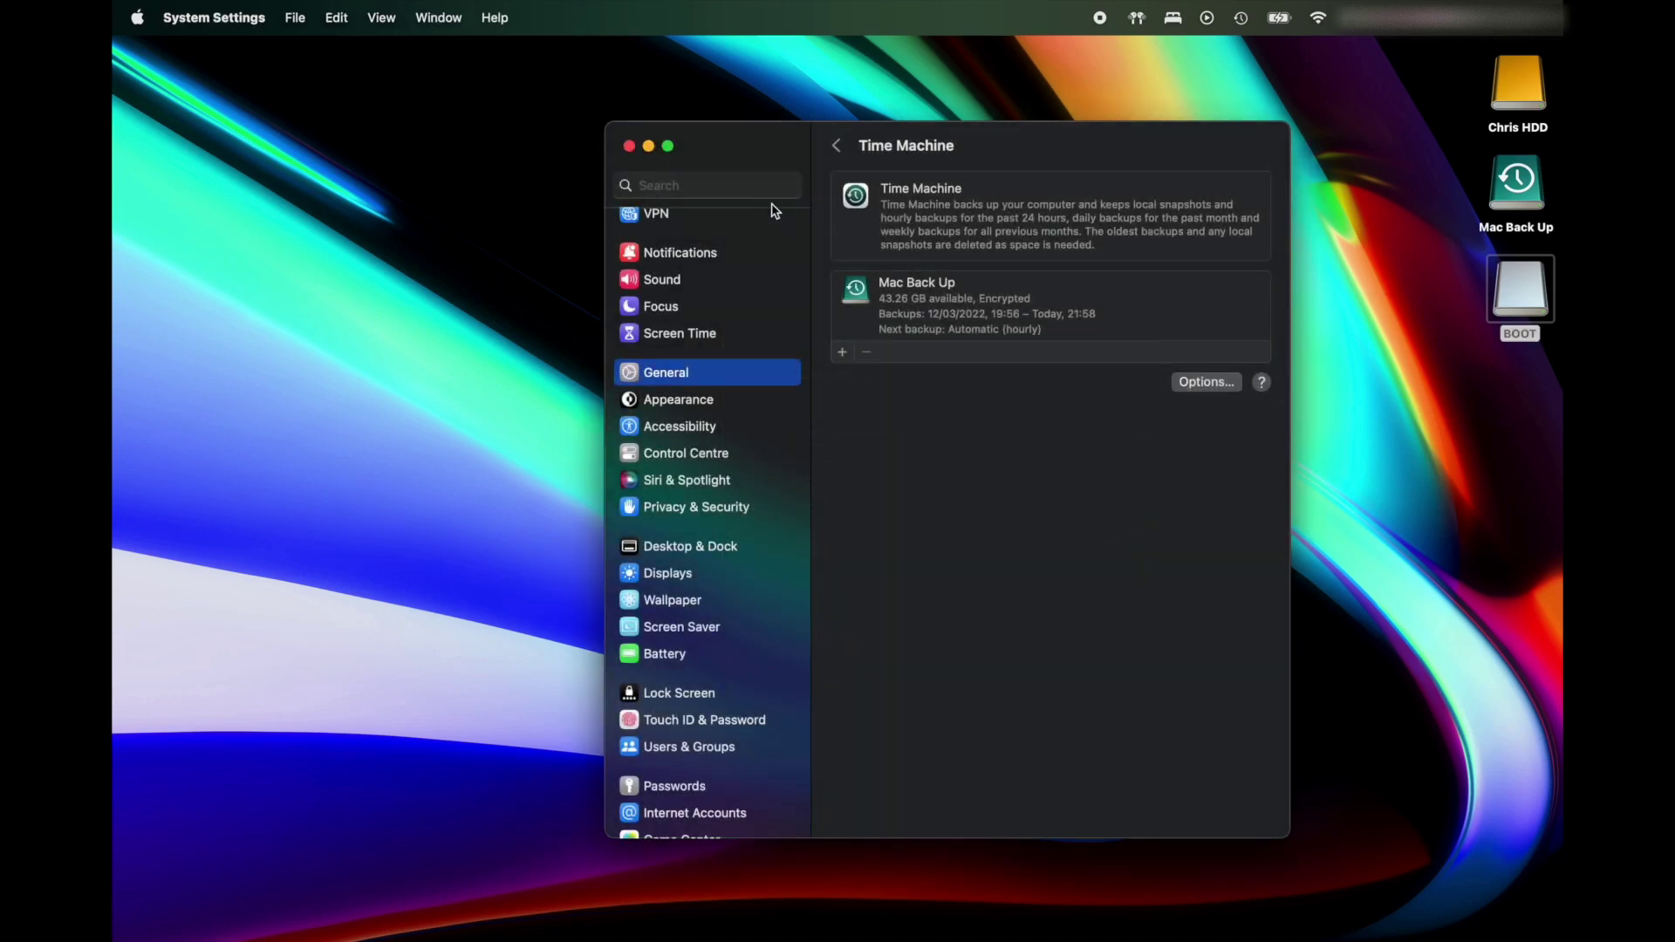
{"action": "left_click", "coordinate": [629, 145]}
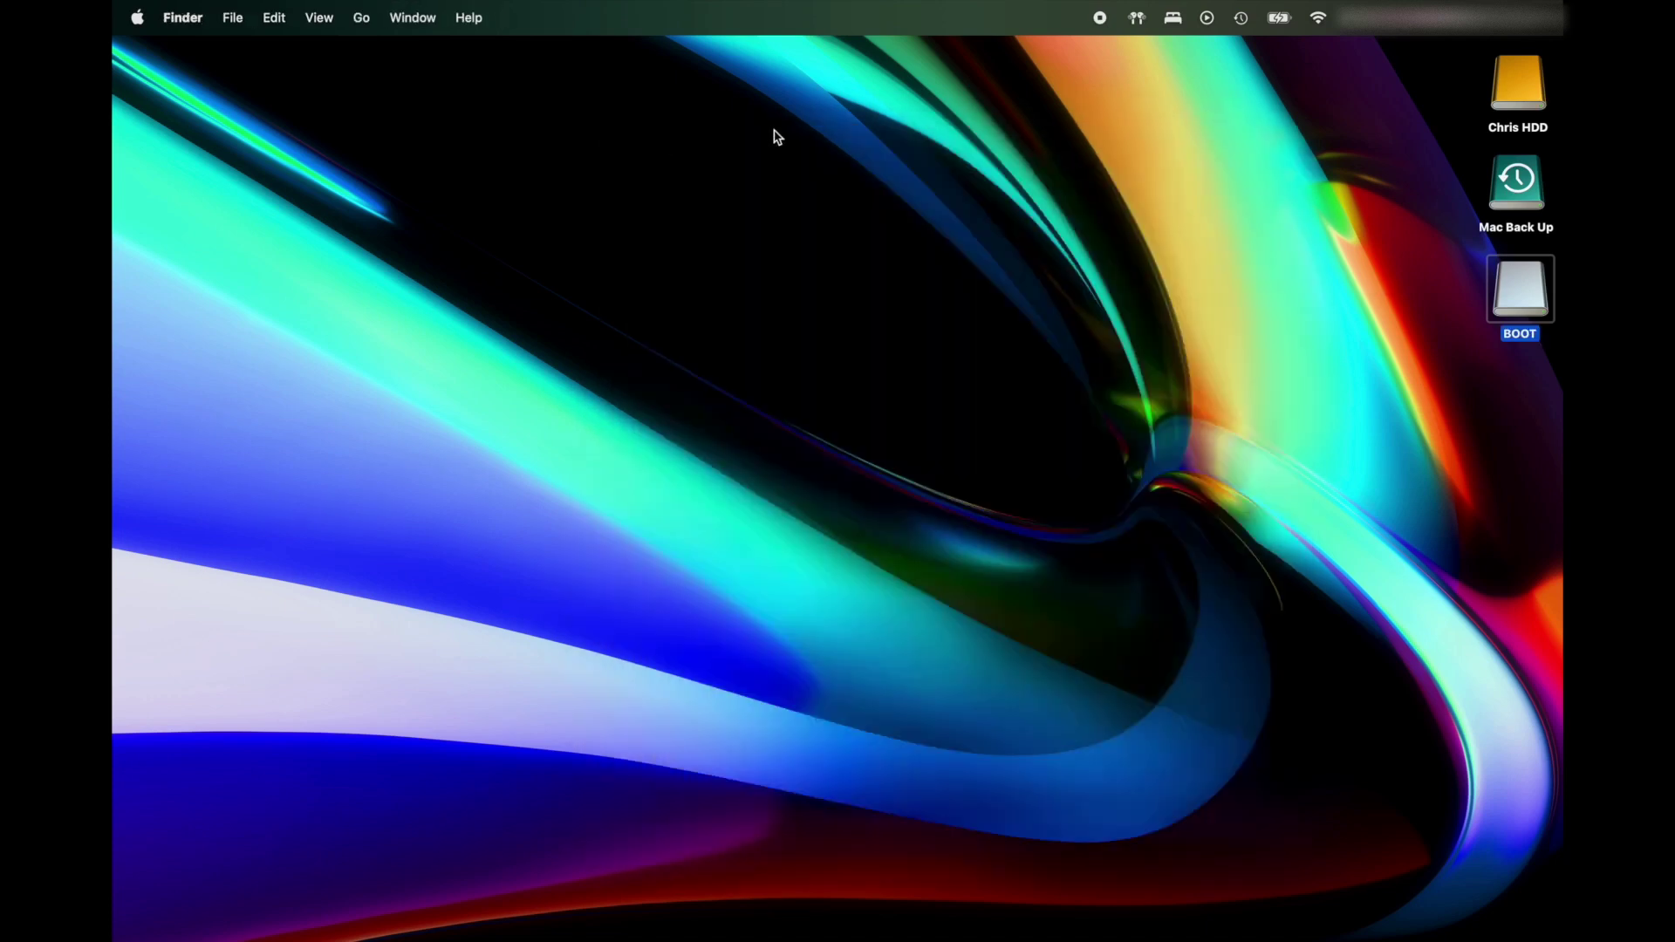
Browse Time Machine backups to BOOT's screenshot, then go back to Desktop.
{"action": "left_click", "coordinate": [1240, 18]}
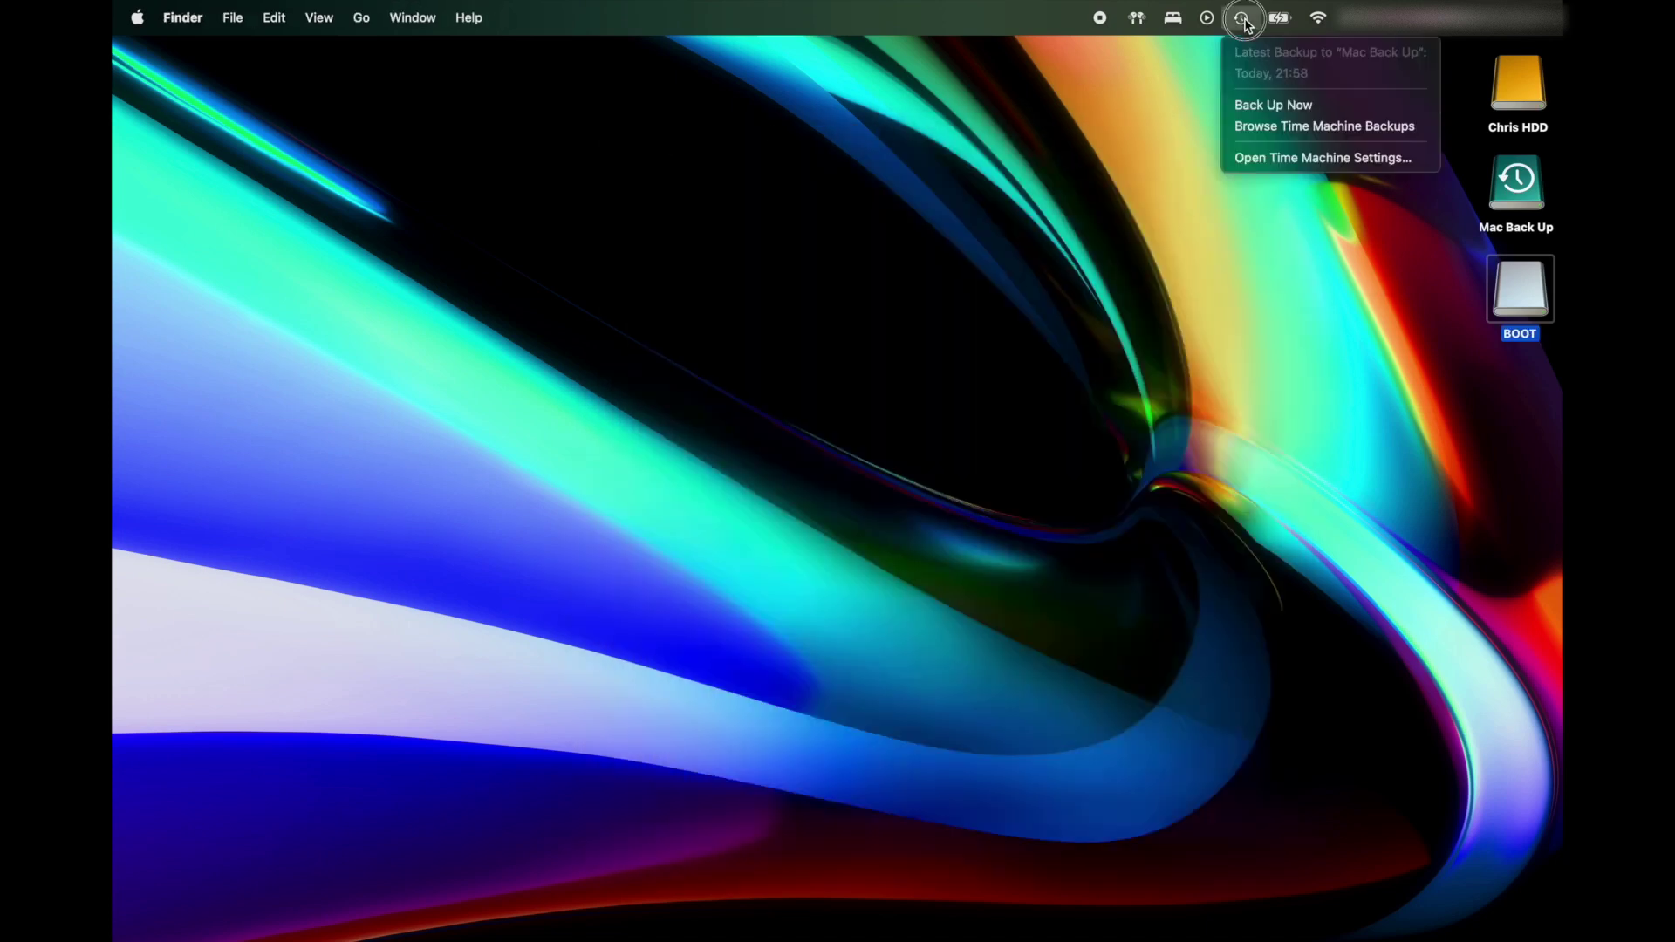
{"action": "left_click", "coordinate": [1307, 127]}
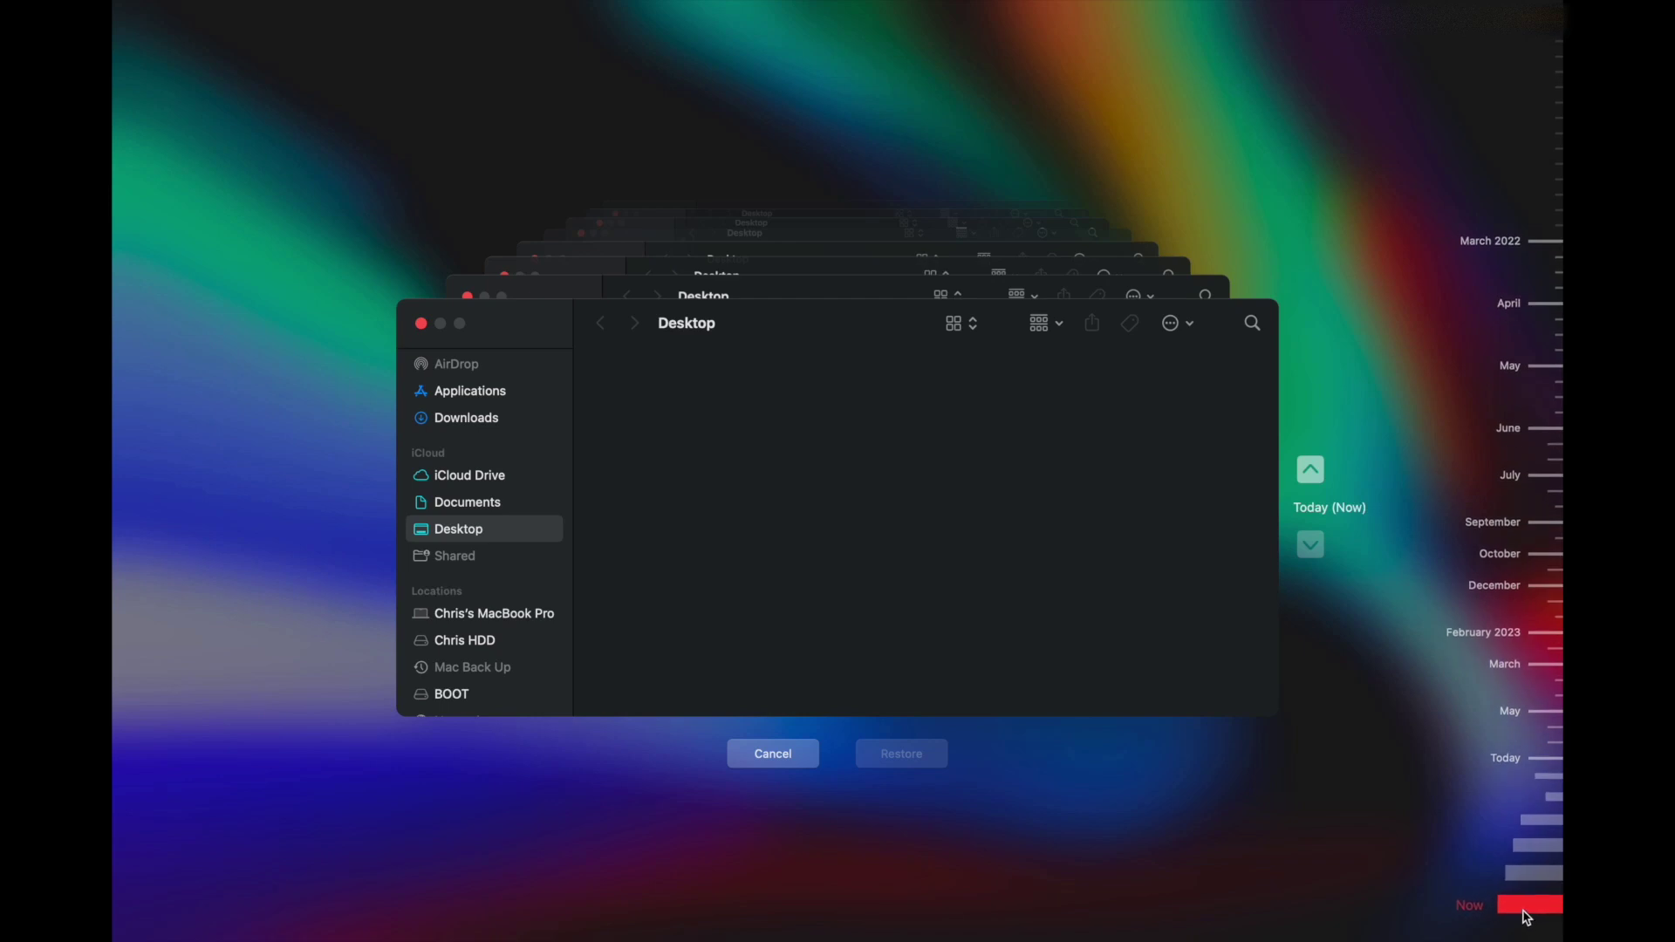
{"action": "left_click", "coordinate": [461, 695]}
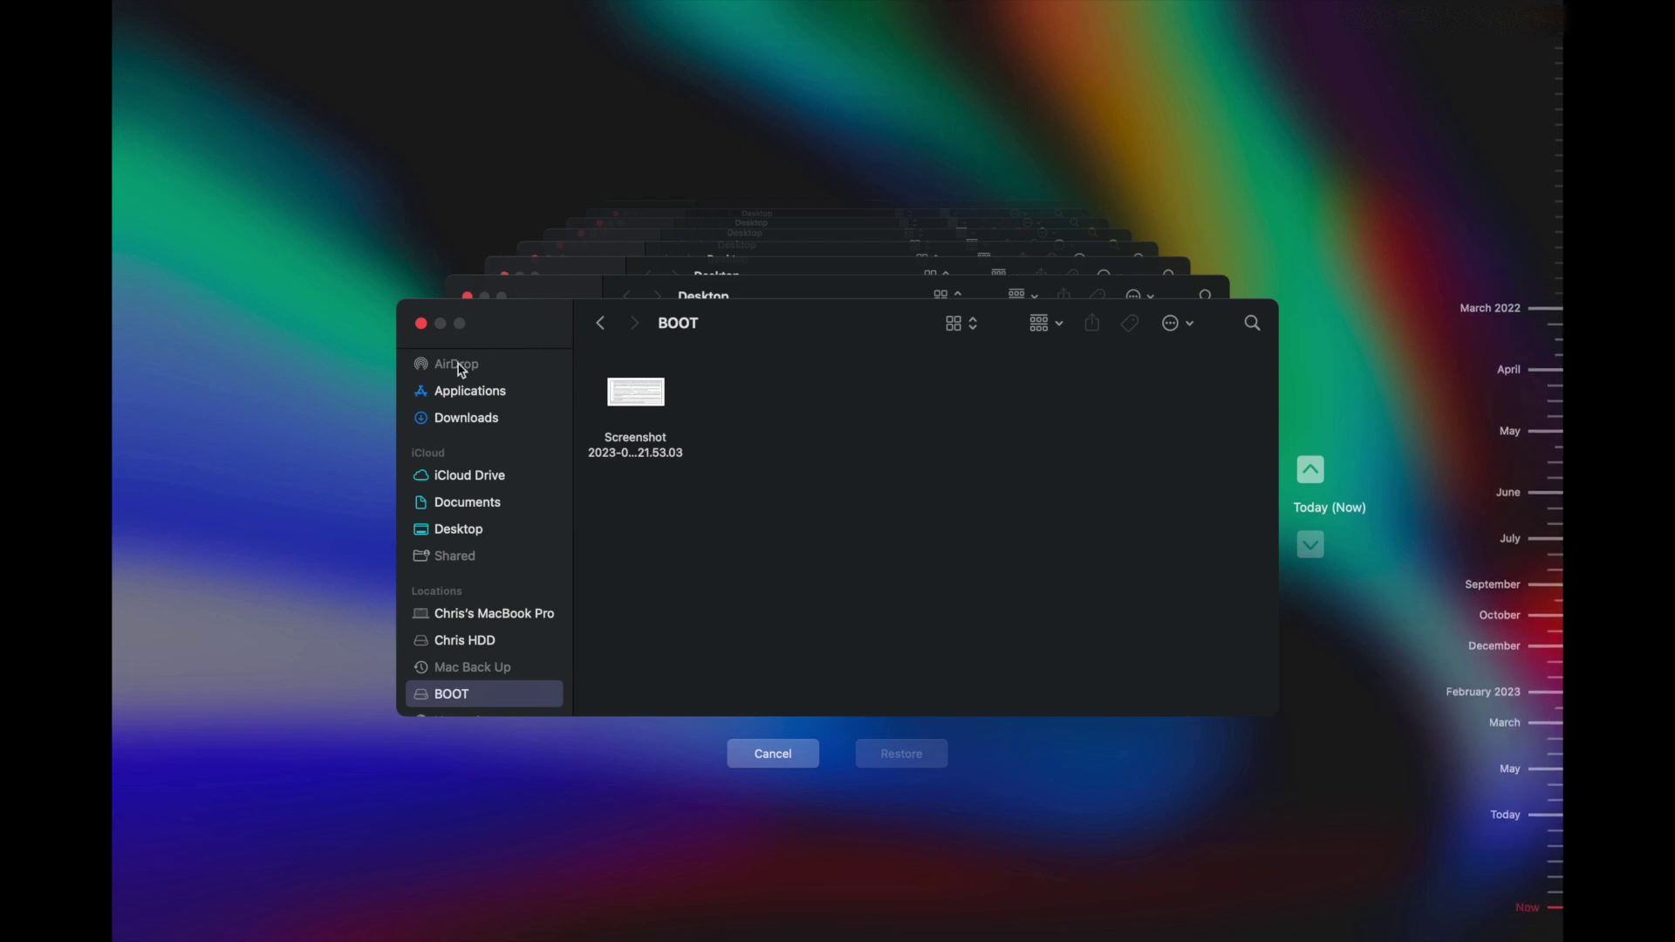
{"action": "left_click", "coordinate": [602, 325]}
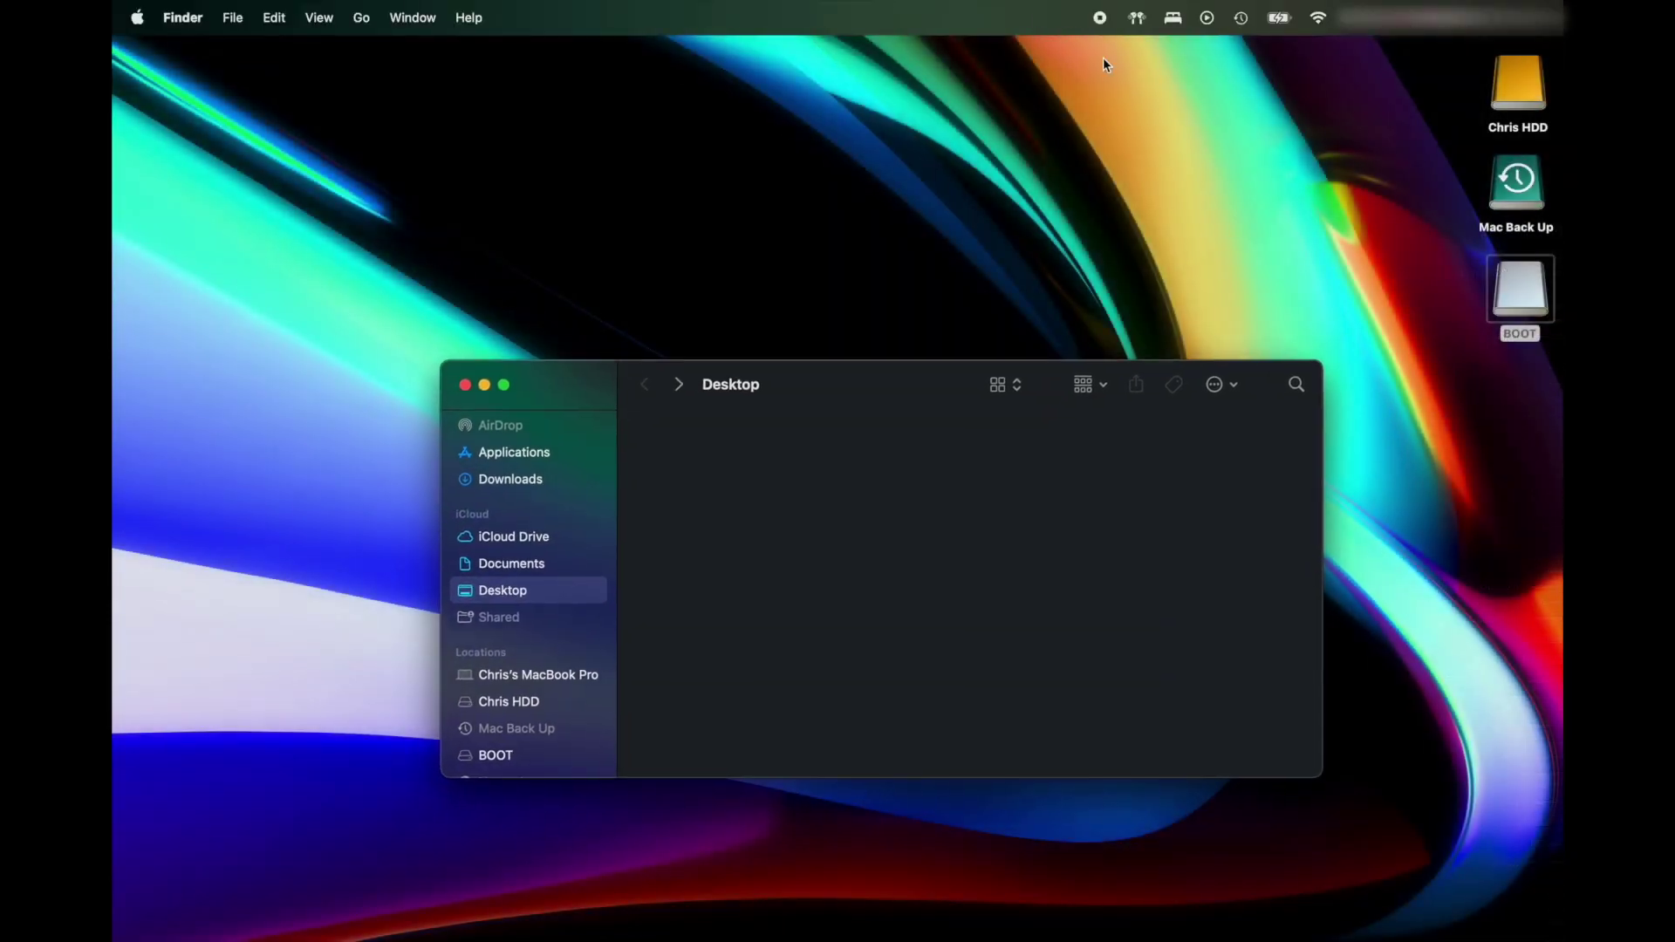
Reopen the Time Machine backup browser, cancel out, and close the Finder window.
{"action": "left_click", "coordinate": [1240, 26]}
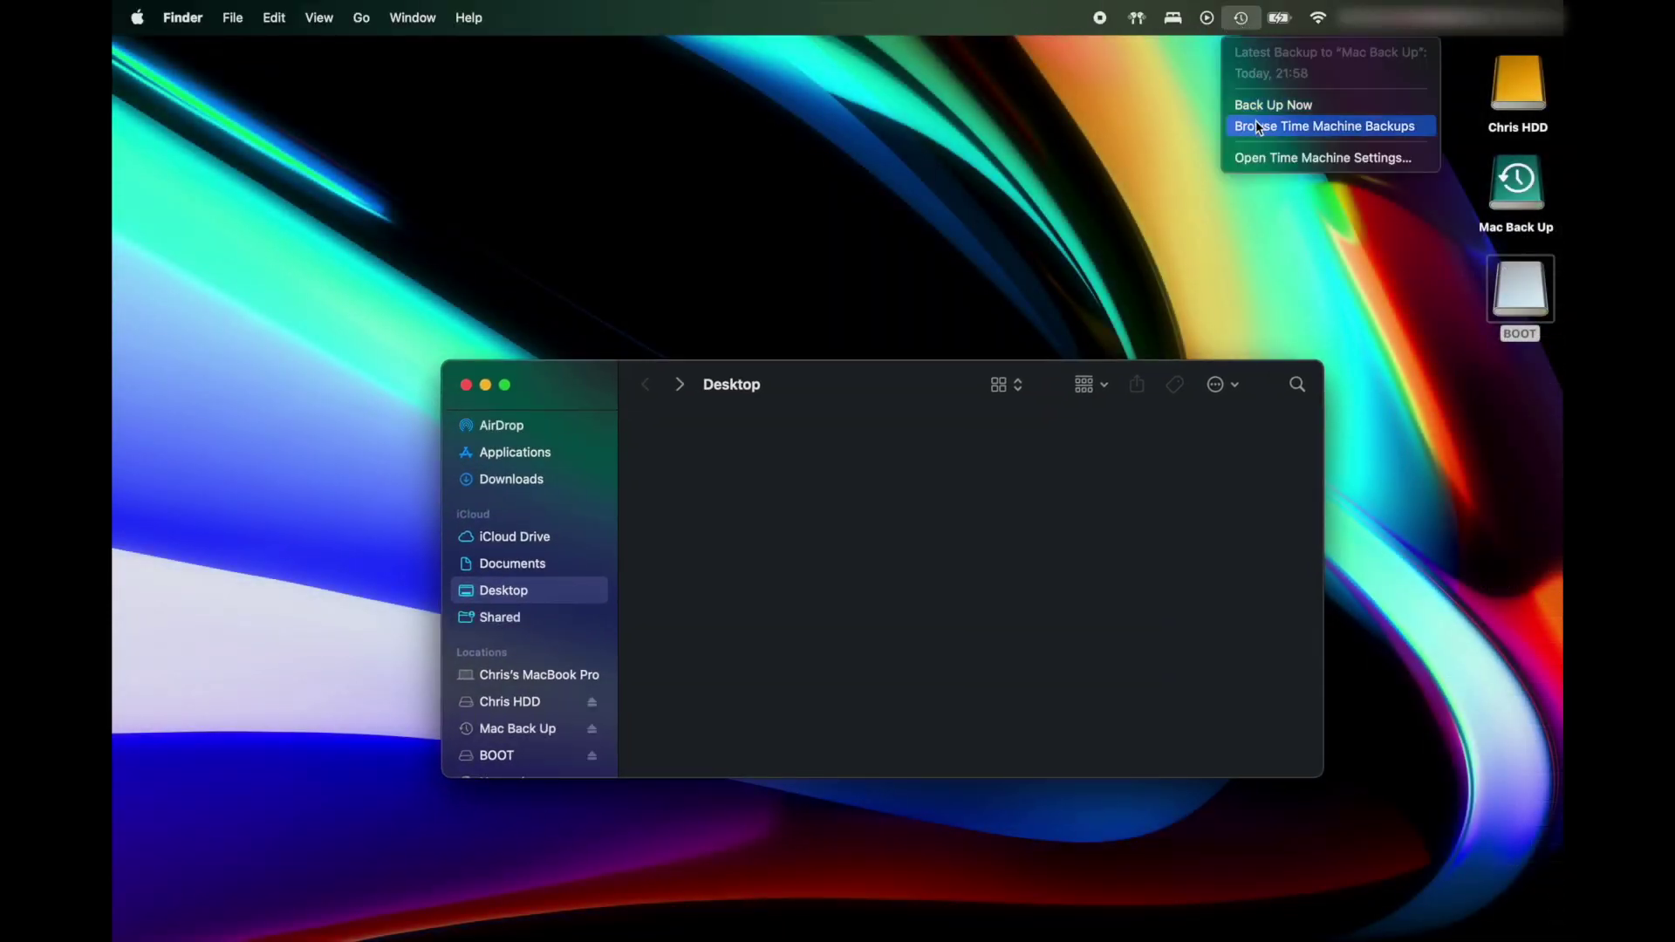
{"action": "left_click", "coordinate": [1257, 128]}
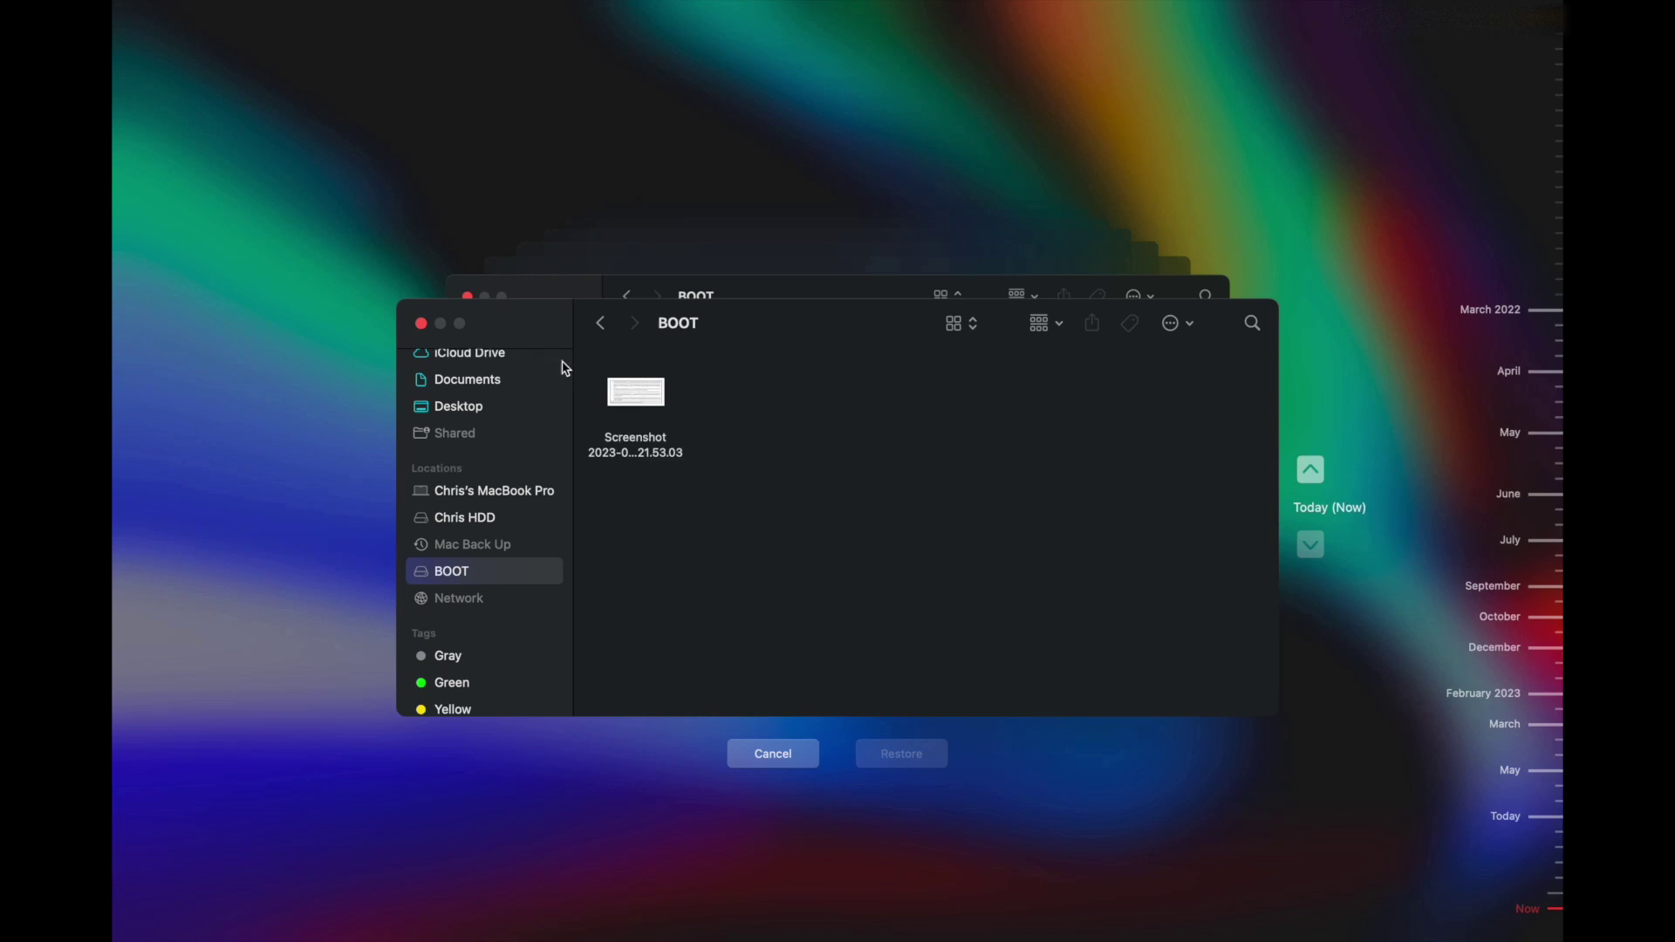
{"action": "left_click", "coordinate": [774, 755]}
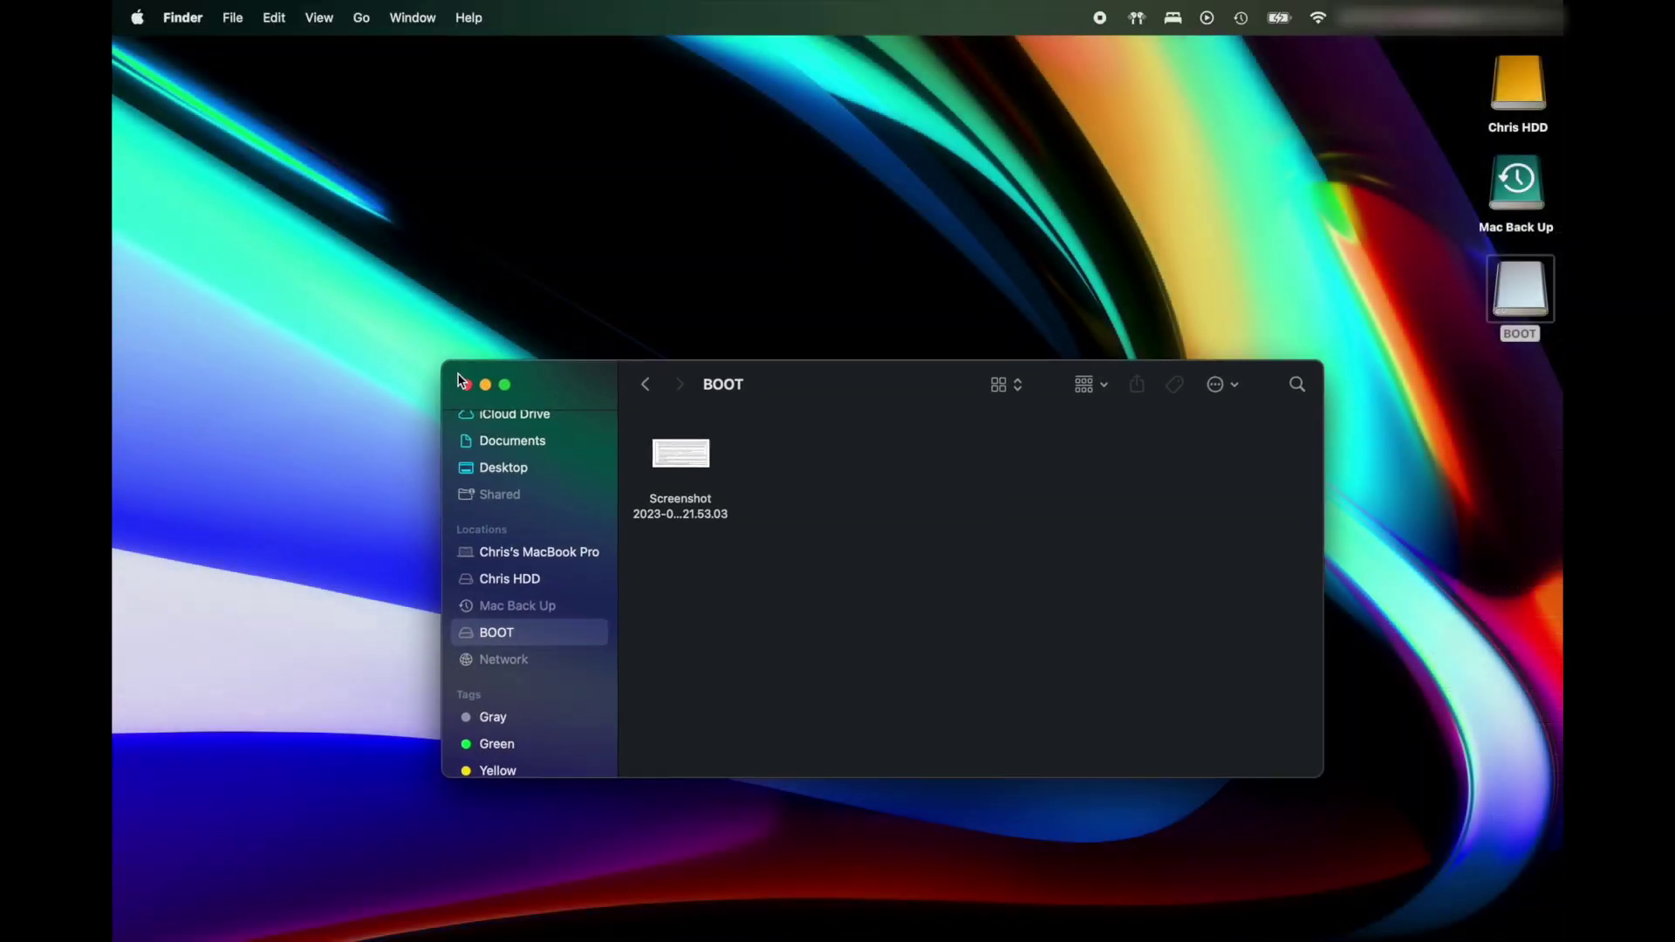
{"action": "left_click", "coordinate": [464, 384]}
{"action": "left_click", "coordinate": [1551, 445]}
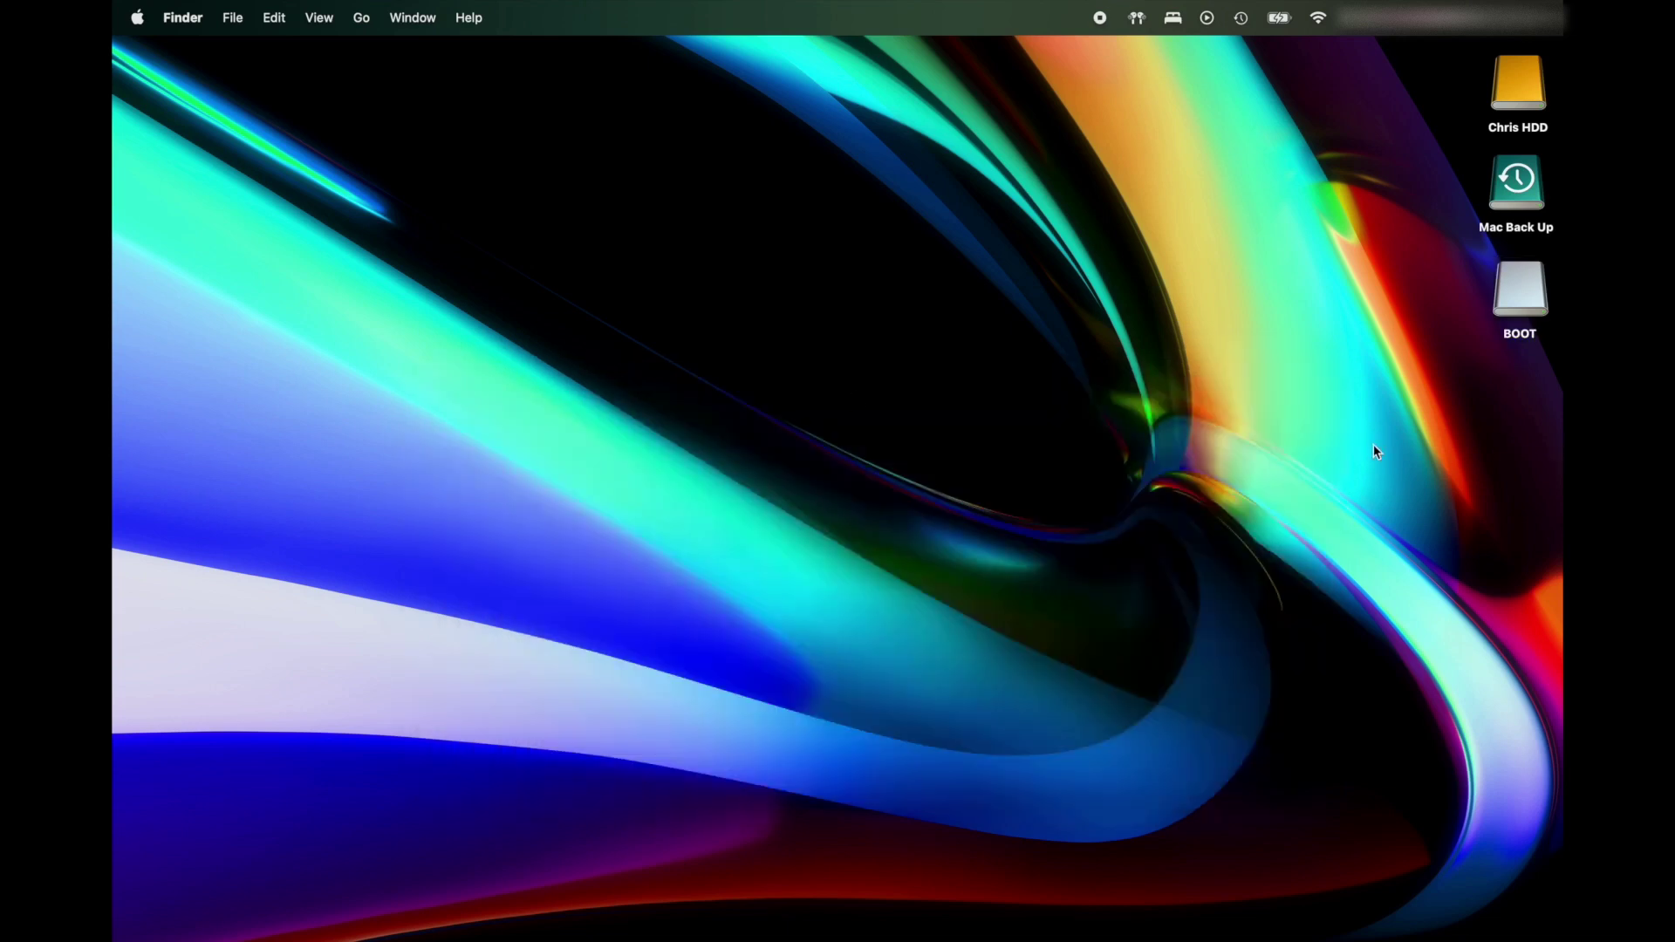